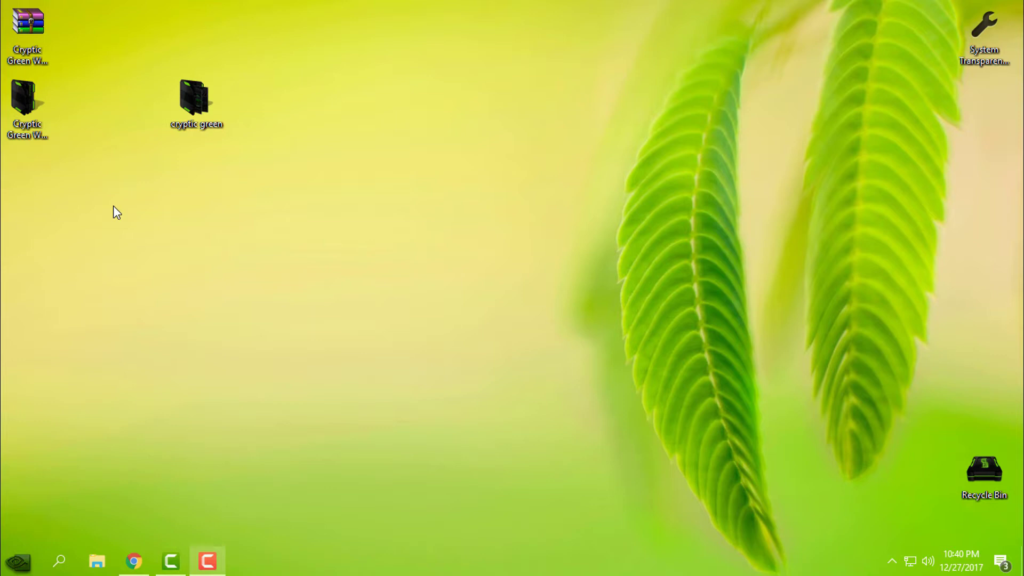
# - Open File Explorer at This PC, reposition its window, then close it
pyautogui.click(20, 128)
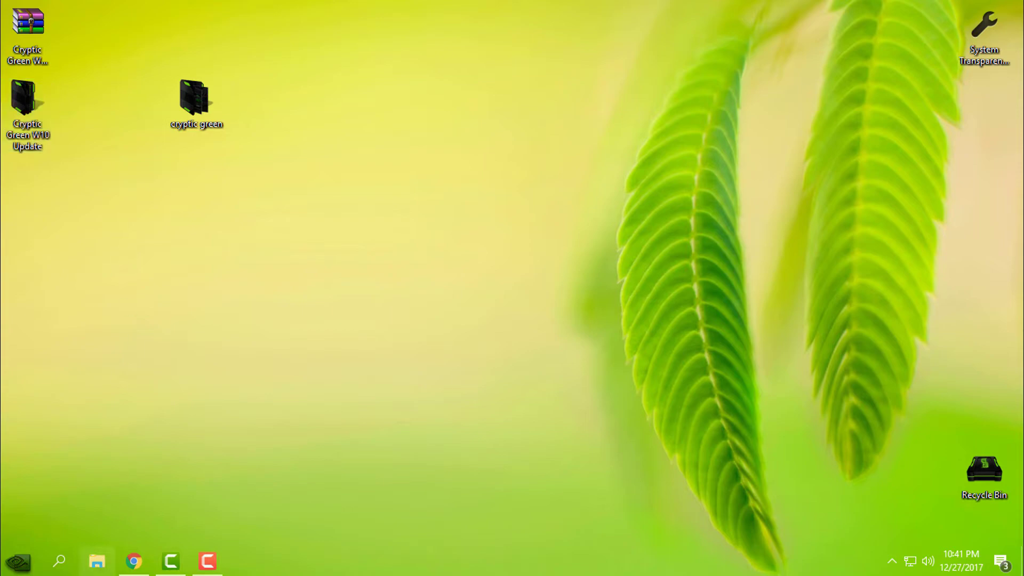
pyautogui.click(97, 561)
pyautogui.click(67, 382)
pyautogui.moveTo(367, 115); pyautogui.dragTo(459, 78)
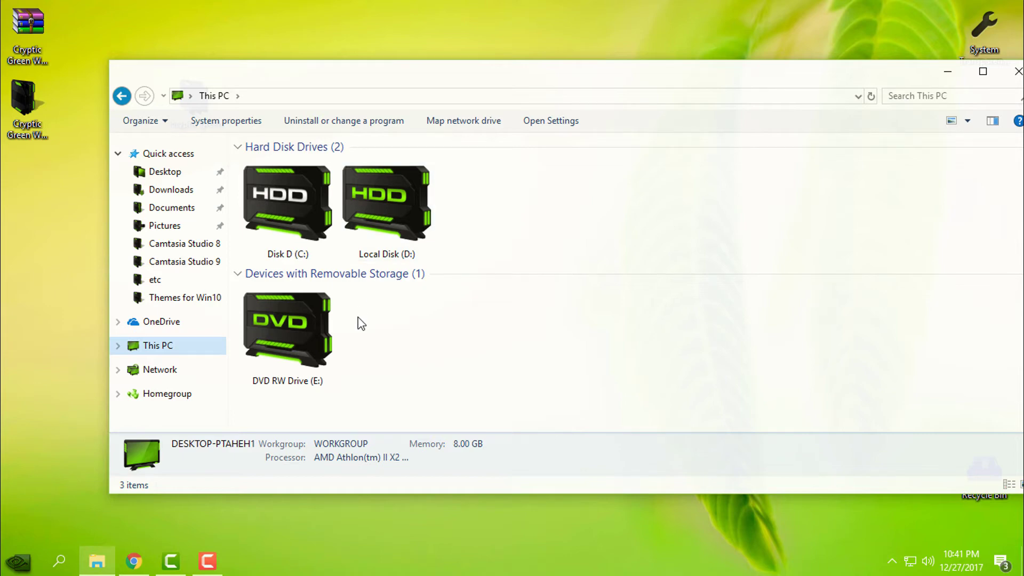
pyautogui.moveTo(463, 84); pyautogui.dragTo(408, 99)
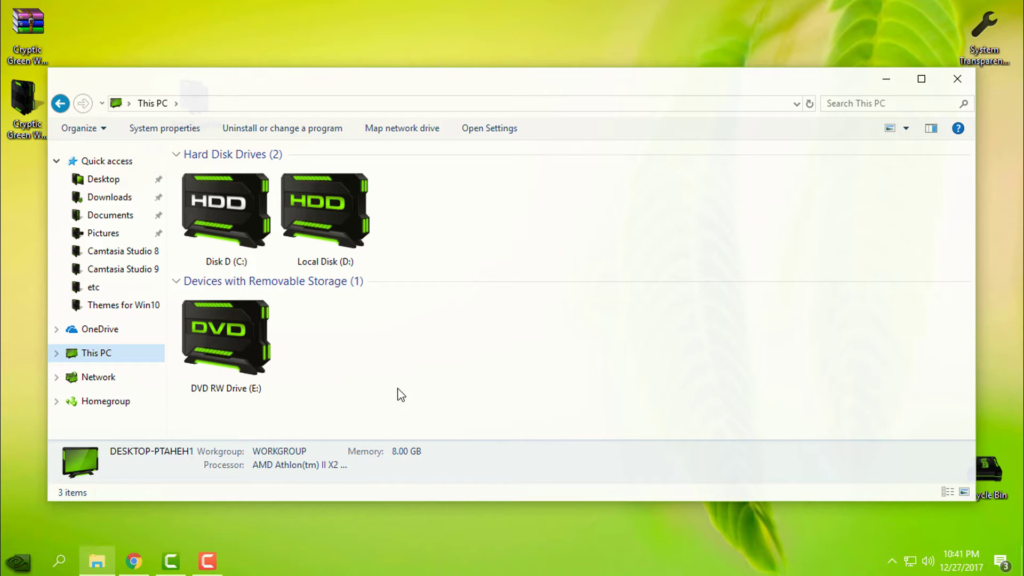
pyautogui.click(958, 79)
# - Preview the four cryptic wallpaper images in the cryptic green folder, then close it
pyautogui.doubleClick(213, 113)
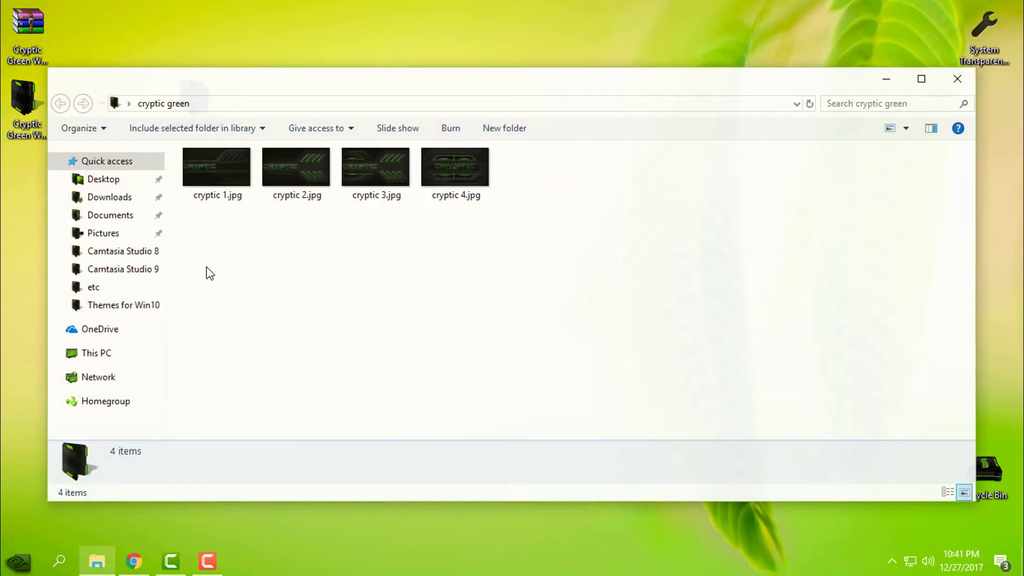
pyautogui.moveTo(273, 216); pyautogui.dragTo(297, 235)
pyautogui.doubleClick(222, 191)
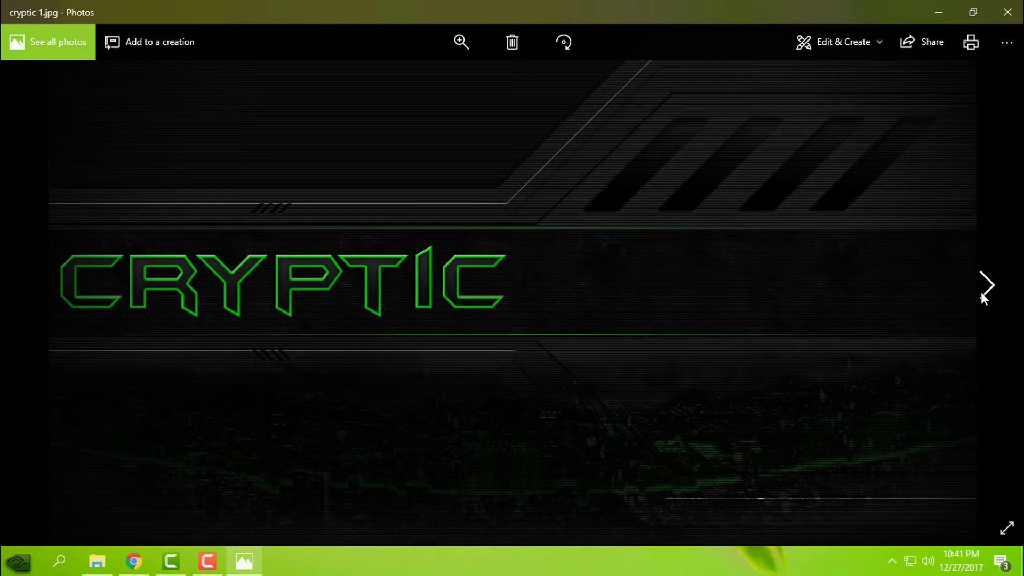
pyautogui.click(983, 297)
pyautogui.click(984, 298)
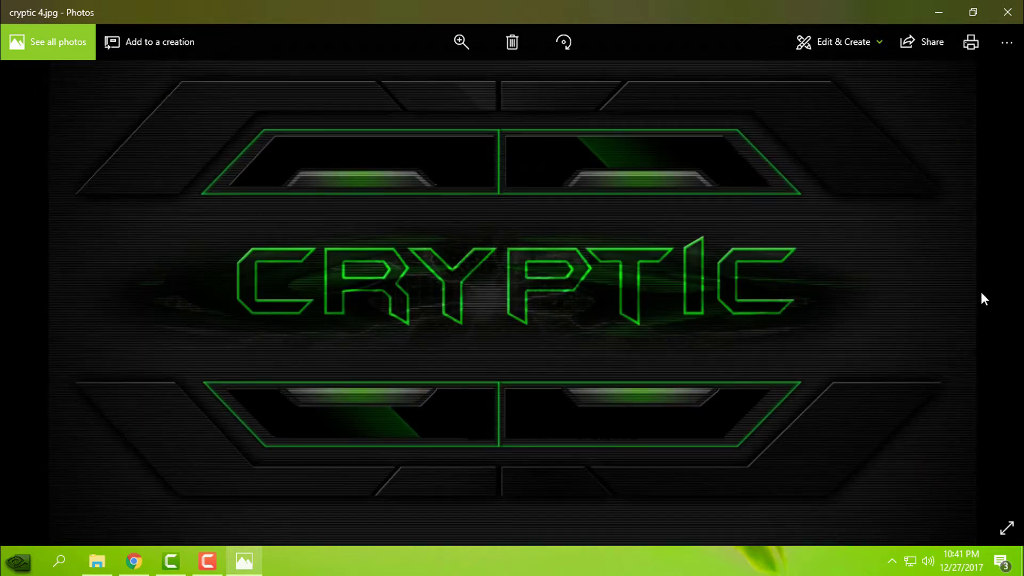
pyautogui.click(1007, 12)
pyautogui.moveTo(473, 256); pyautogui.dragTo(326, 286)
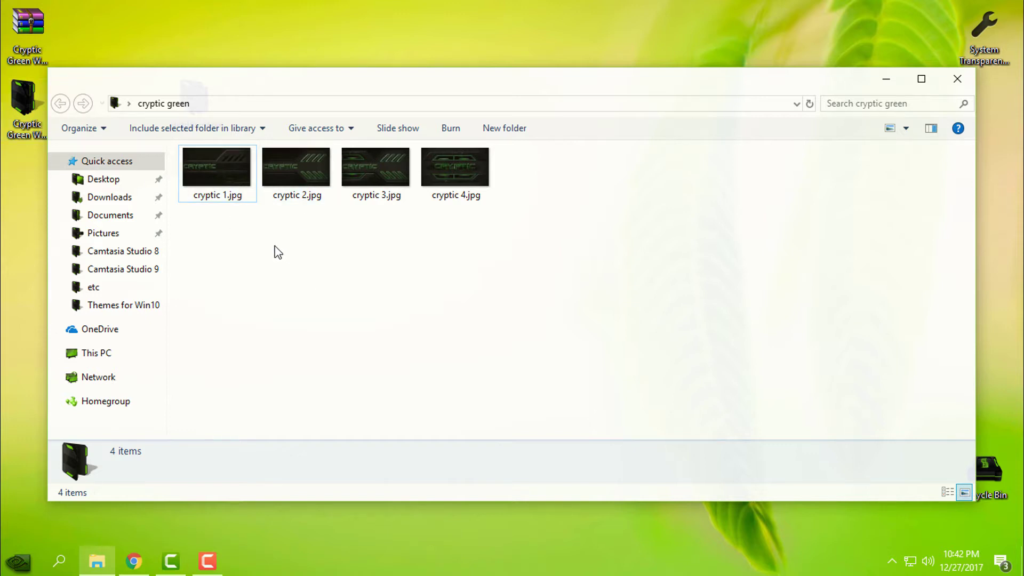
pyautogui.moveTo(218, 226); pyautogui.dragTo(512, 336)
pyautogui.click(957, 80)
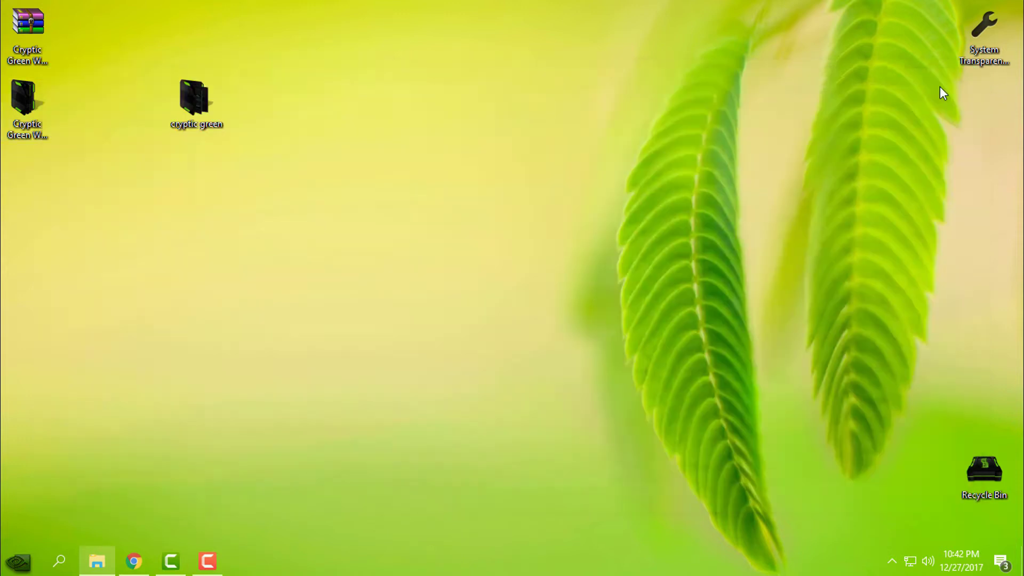
# - Refresh the desktop and bring up the extraction options for Cryptic Green W10 Update.rar
pyautogui.click(47, 123)
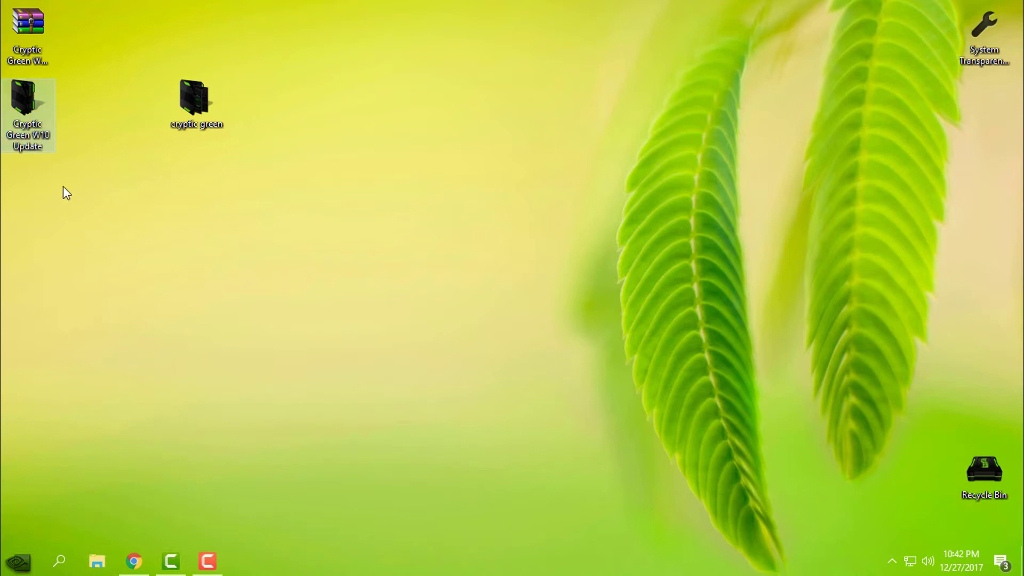
pyautogui.rightClick(63, 186)
pyautogui.click(87, 247)
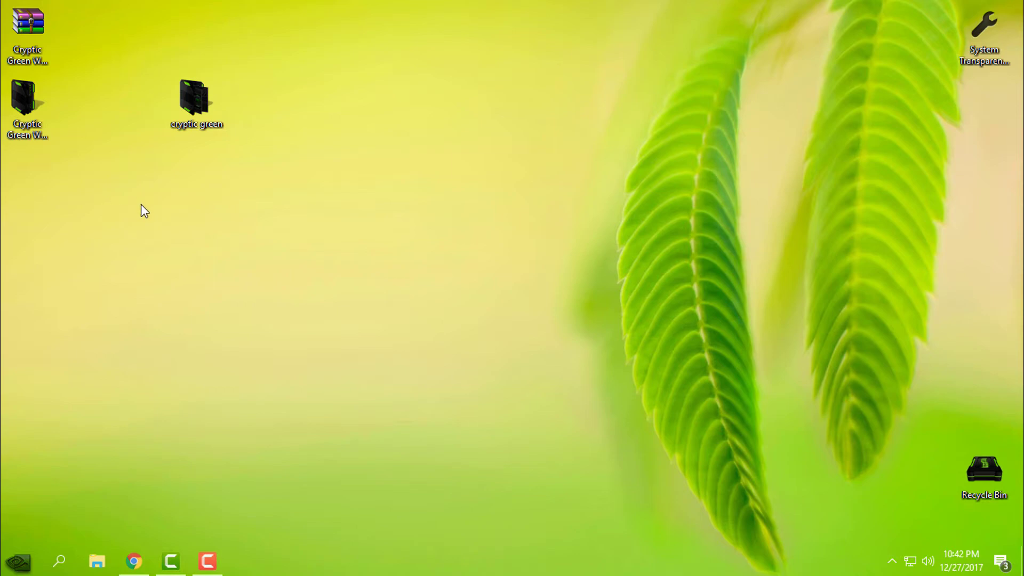
pyautogui.doubleClick(24, 109)
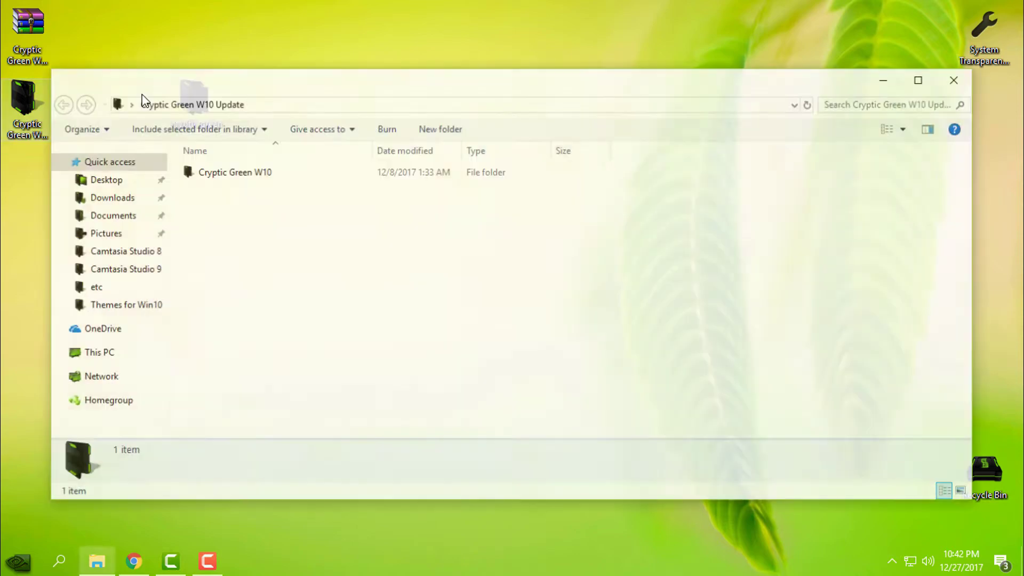
pyautogui.click(953, 79)
pyautogui.rightClick(30, 33)
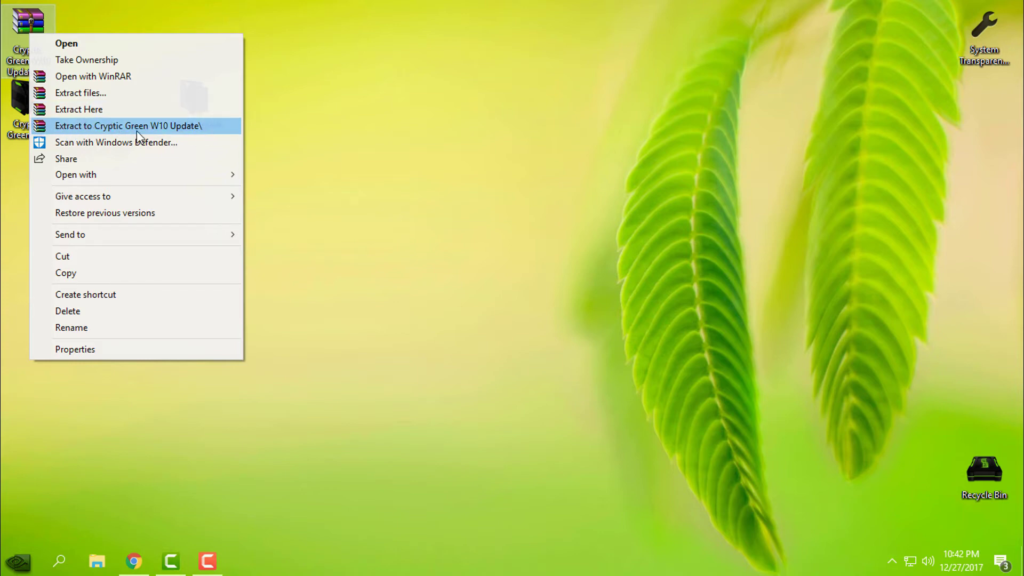
# - Extract the archive to Cryptic Green W10 Update and copy the Cryptic-Green folder and theme file
pyautogui.click(117, 132)
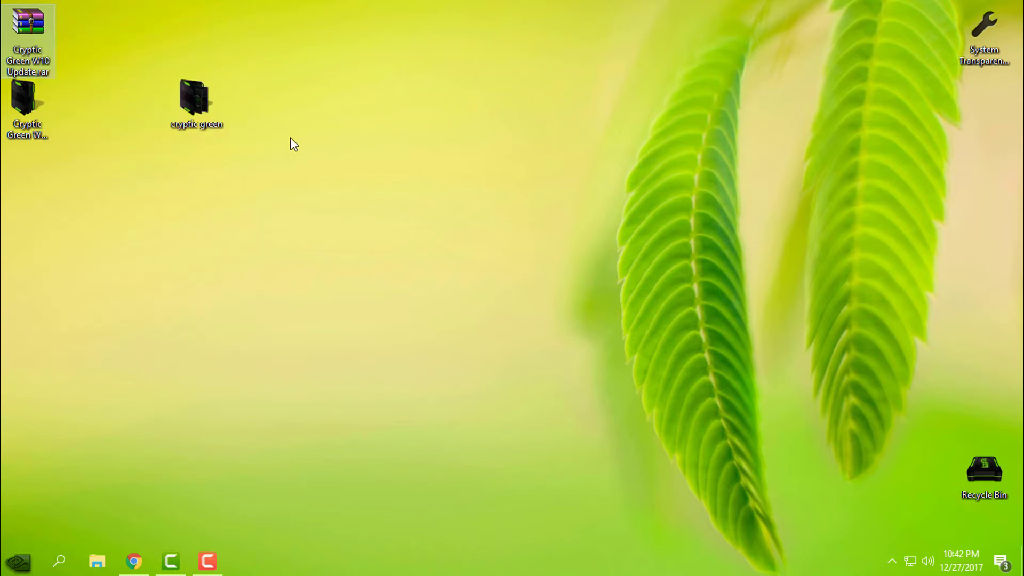
pyautogui.doubleClick(26, 110)
pyautogui.doubleClick(224, 171)
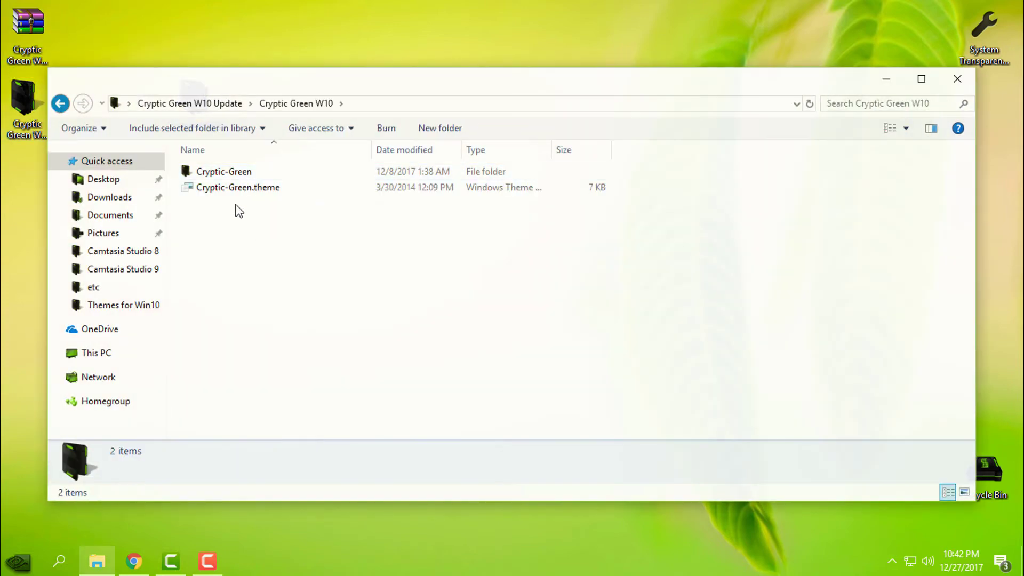
pyautogui.moveTo(234, 204); pyautogui.dragTo(289, 169)
pyautogui.rightClick(288, 169)
pyautogui.click(326, 393)
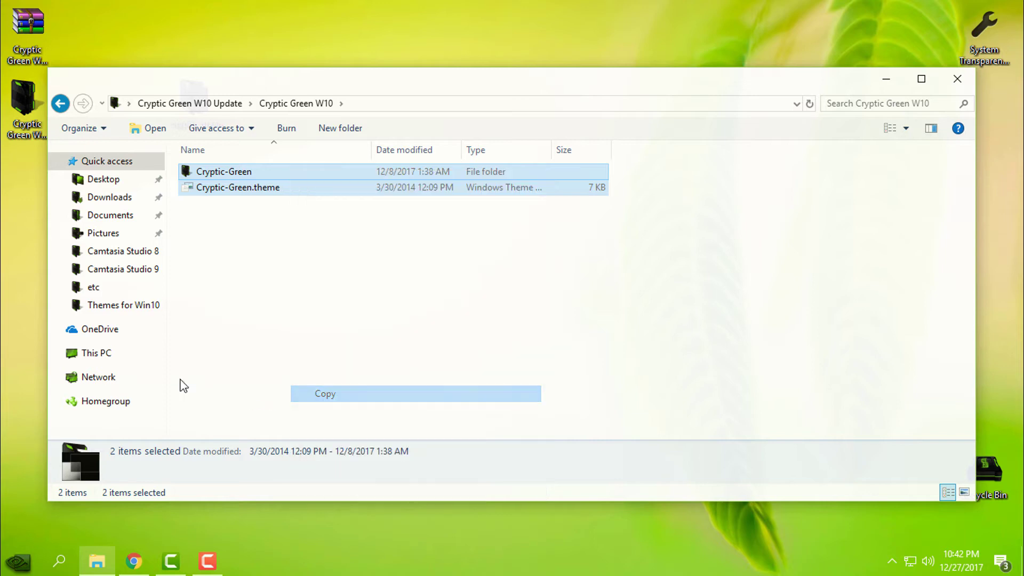
# - Maximize Explorer and navigate from This PC to C:\Windows\Resources
pyautogui.click(101, 354)
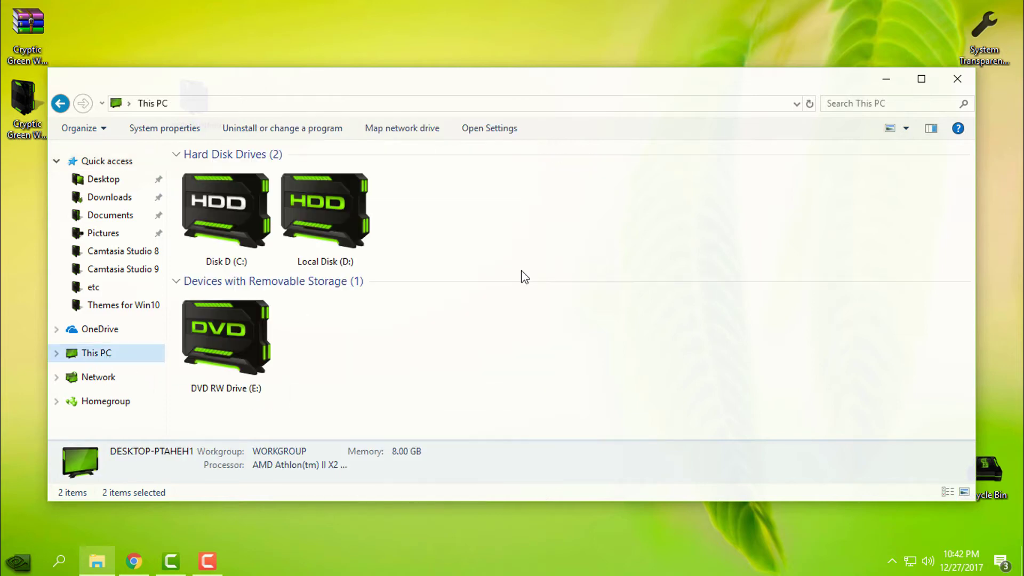
pyautogui.click(921, 79)
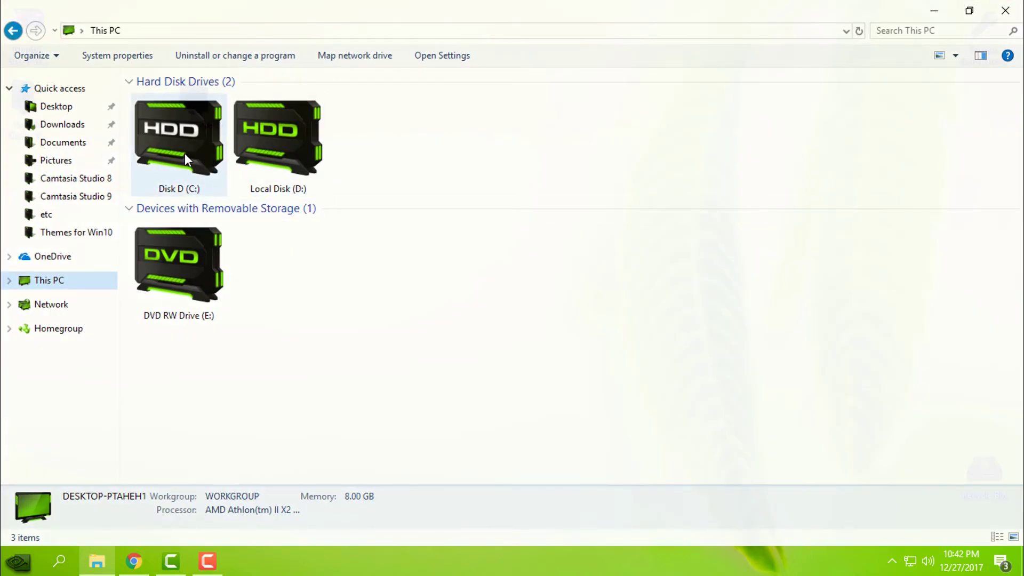
pyautogui.doubleClick(185, 153)
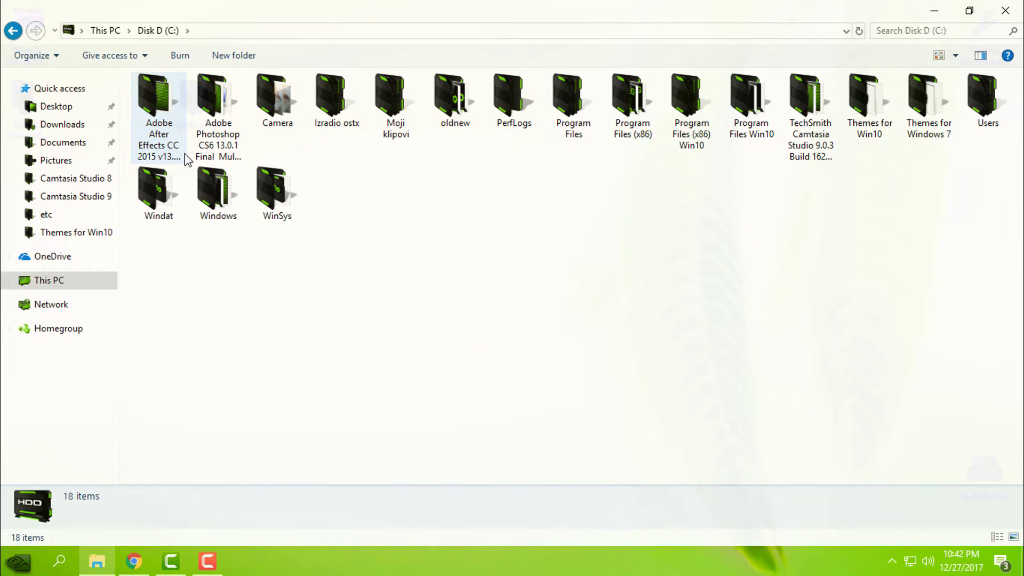
pyautogui.doubleClick(218, 192)
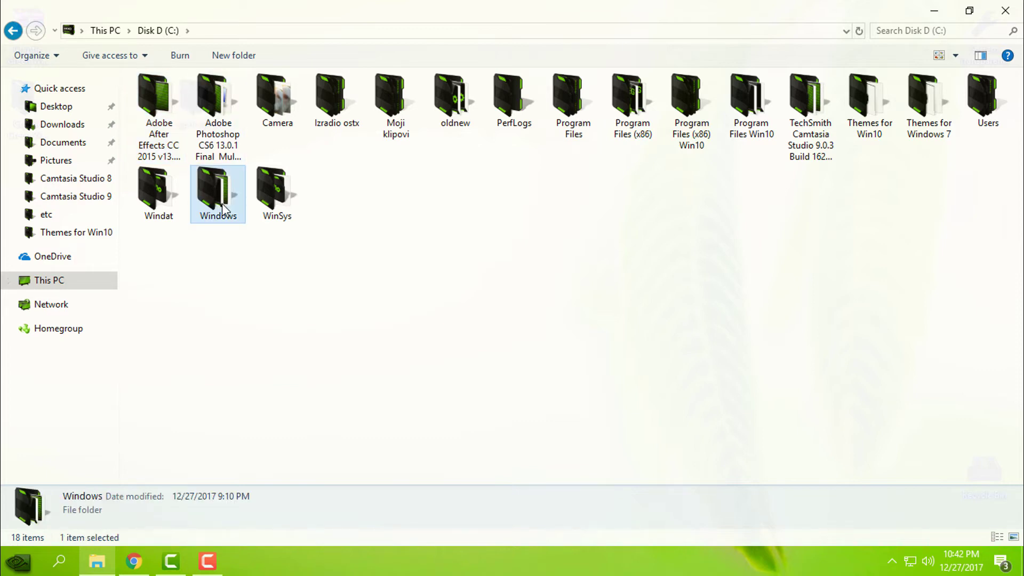
pyautogui.press('r')
pyautogui.click(184, 126)
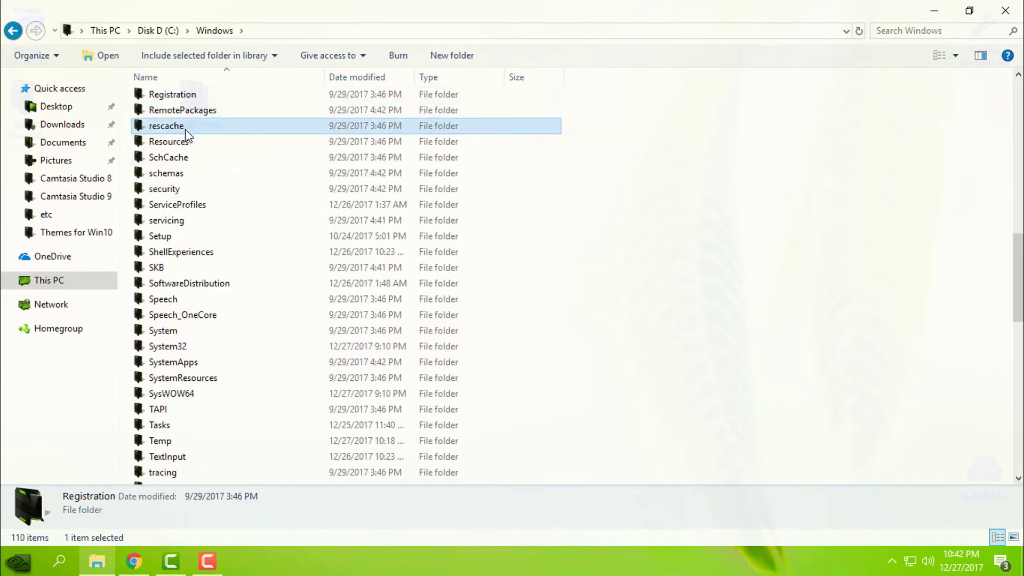
pyautogui.click(187, 142)
pyautogui.doubleClick(183, 144)
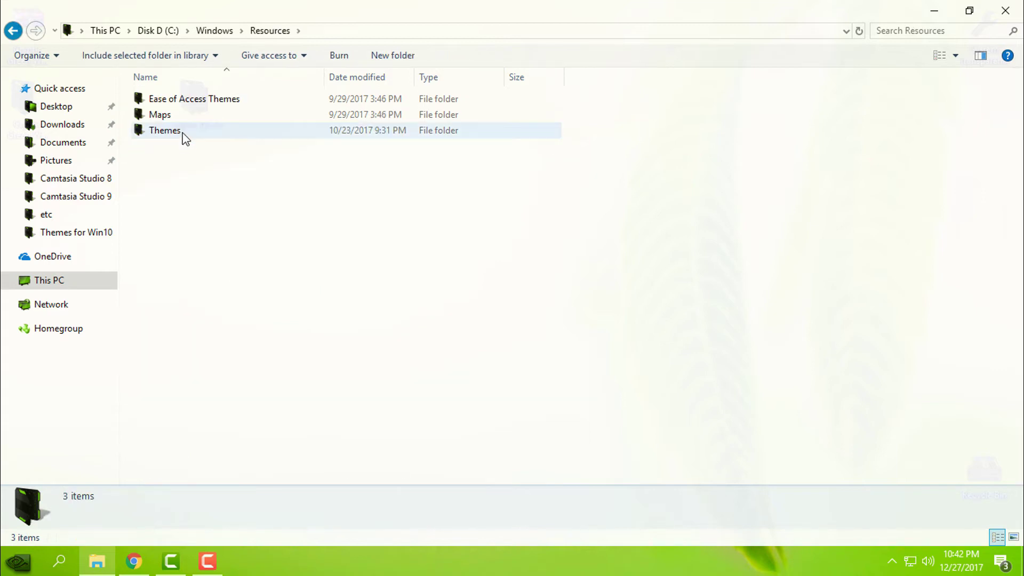
# - Paste the copied theme items into the Themes folder, granting administrator permission
pyautogui.doubleClick(181, 132)
pyautogui.rightClick(668, 205)
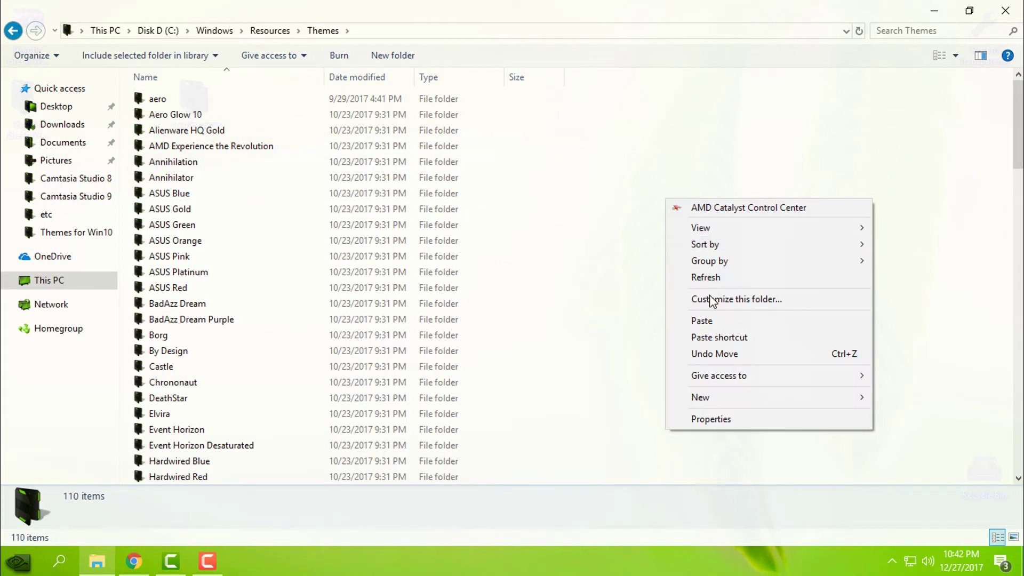
pyautogui.click(692, 321)
pyautogui.click(475, 209)
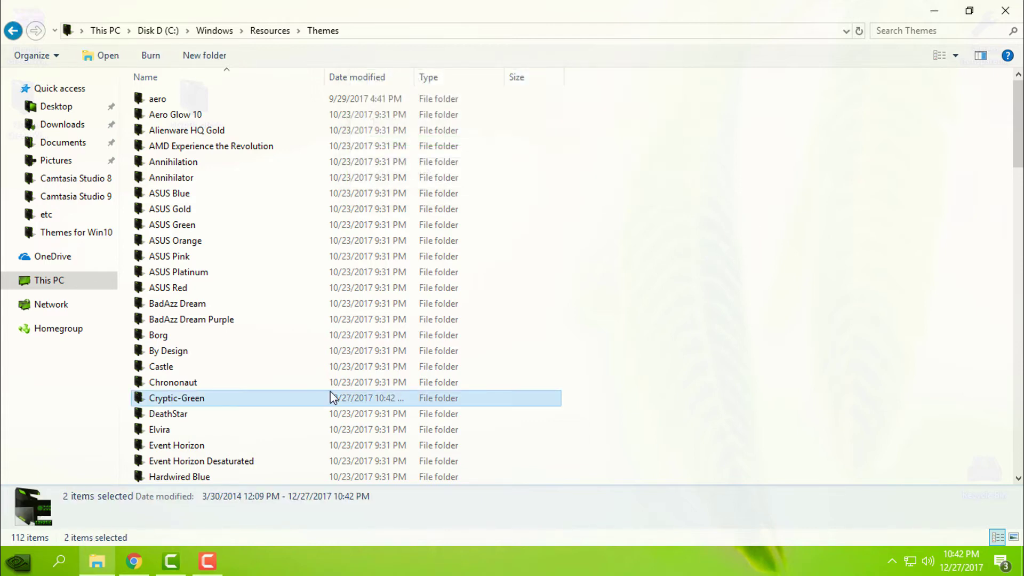
# - Open Personalization > Themes in Settings and scroll to the Cryptic: Green theme
pyautogui.click(1005, 10)
pyautogui.rightClick(418, 189)
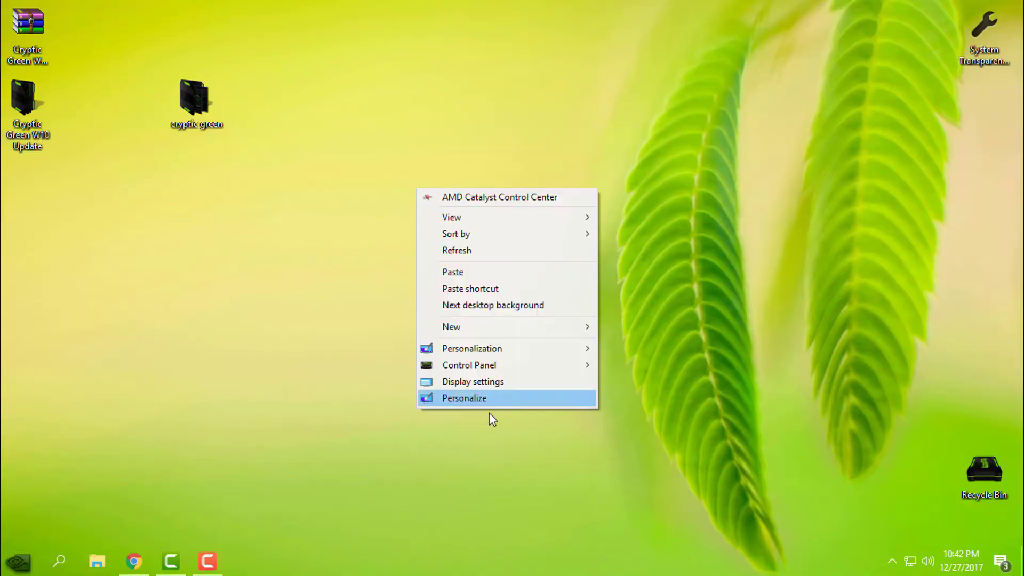
pyautogui.click(484, 399)
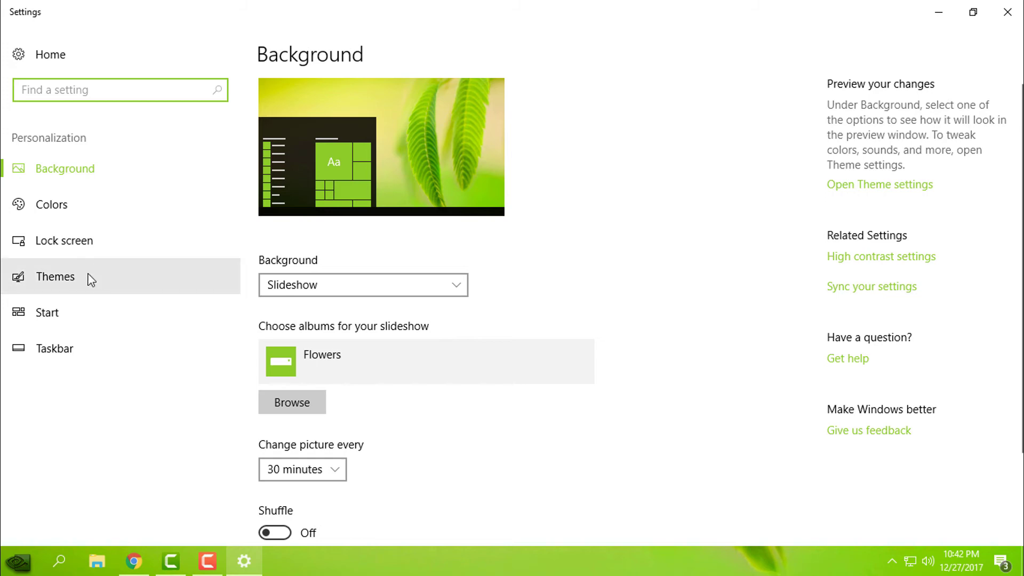
pyautogui.click(87, 276)
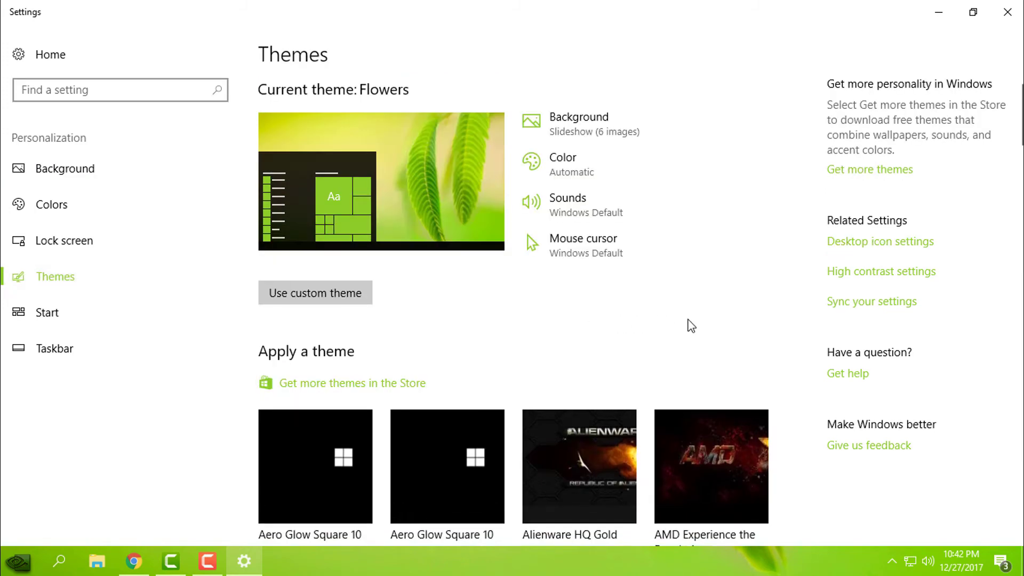
pyautogui.scroll(-1, 691, 326)
pyautogui.scroll(-10, 691, 325)
pyautogui.scroll(5, 690, 325)
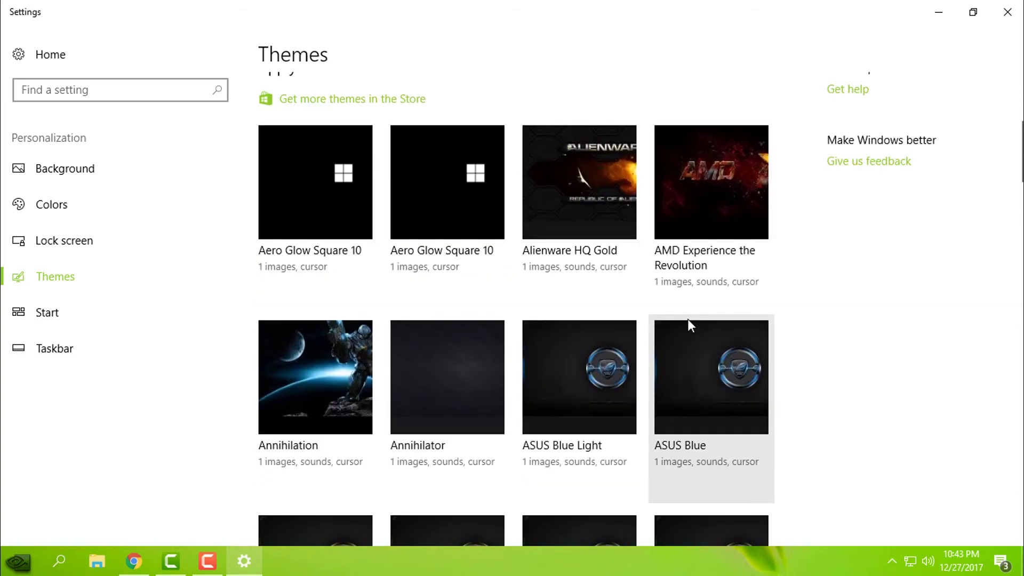
pyautogui.scroll(-15, 687, 322)
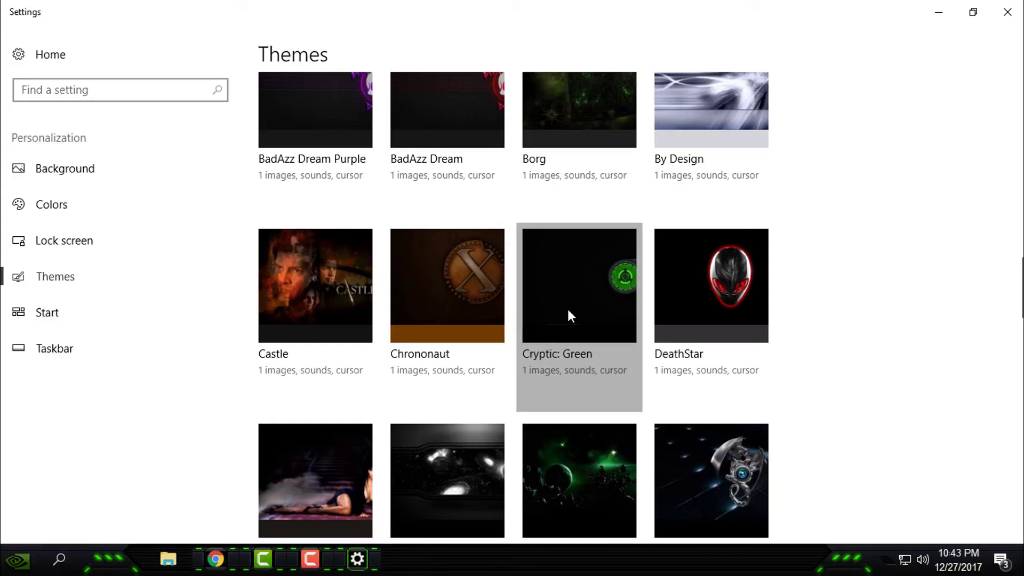
# - Close Settings and refresh the desktop
pyautogui.click(1007, 12)
pyautogui.rightClick(436, 165)
pyautogui.click(470, 222)
# - Check the new Start menu look, then show This PC in a restored File Explorer window
pyautogui.click(17, 559)
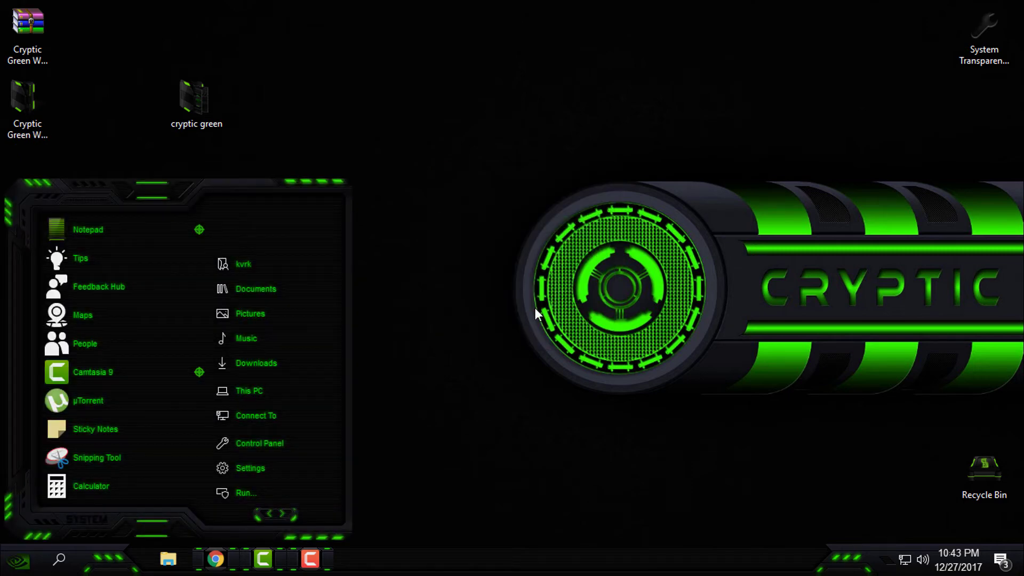
pyautogui.click(433, 270)
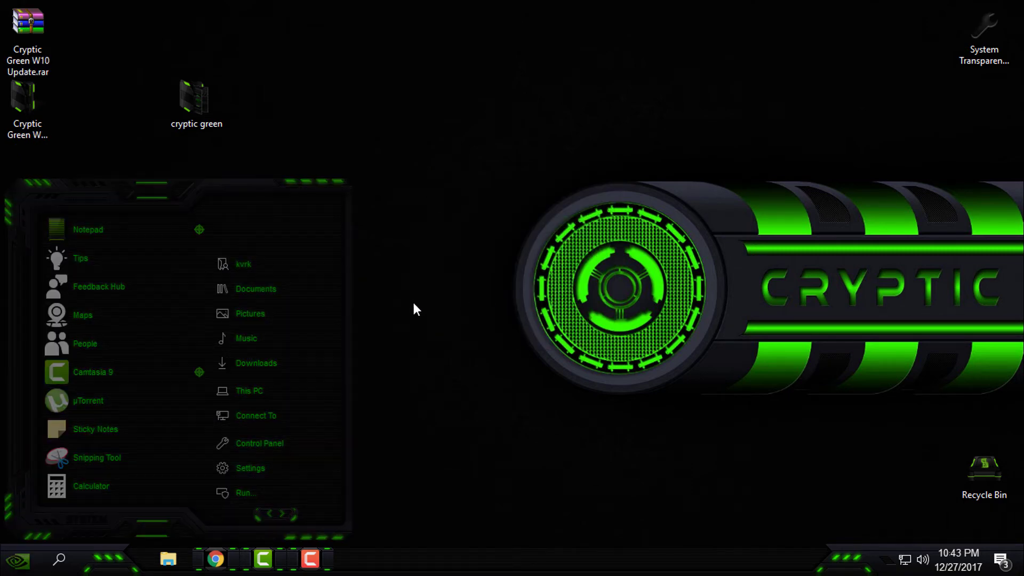
pyautogui.click(168, 559)
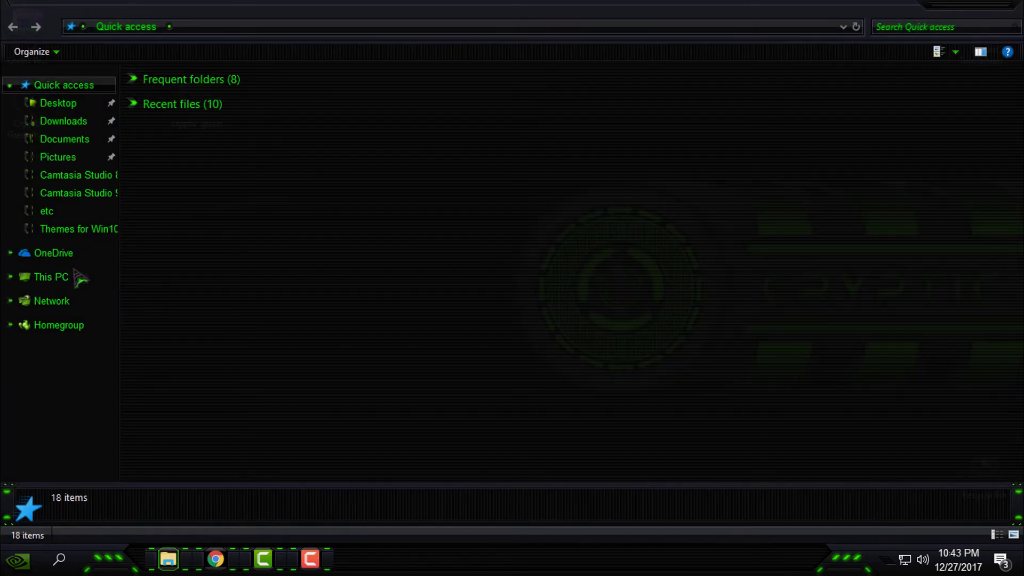
pyautogui.click(51, 276)
pyautogui.moveTo(331, 7); pyautogui.dragTo(368, 112)
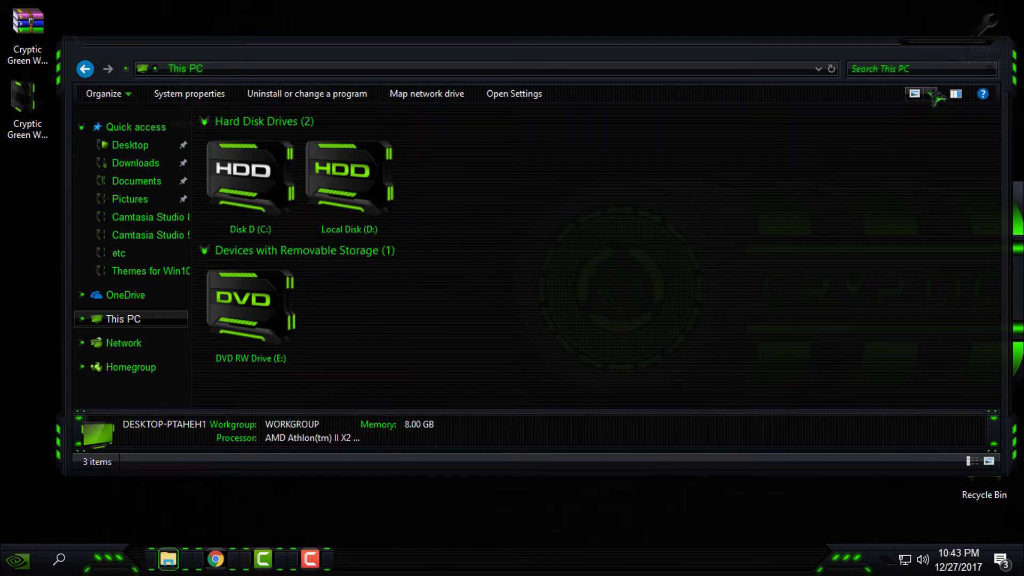
# - Set cryptic 1.jpg from the cryptic green folder as the desktop background, closing Photos and Explorer
pyautogui.click(979, 46)
pyautogui.doubleClick(195, 104)
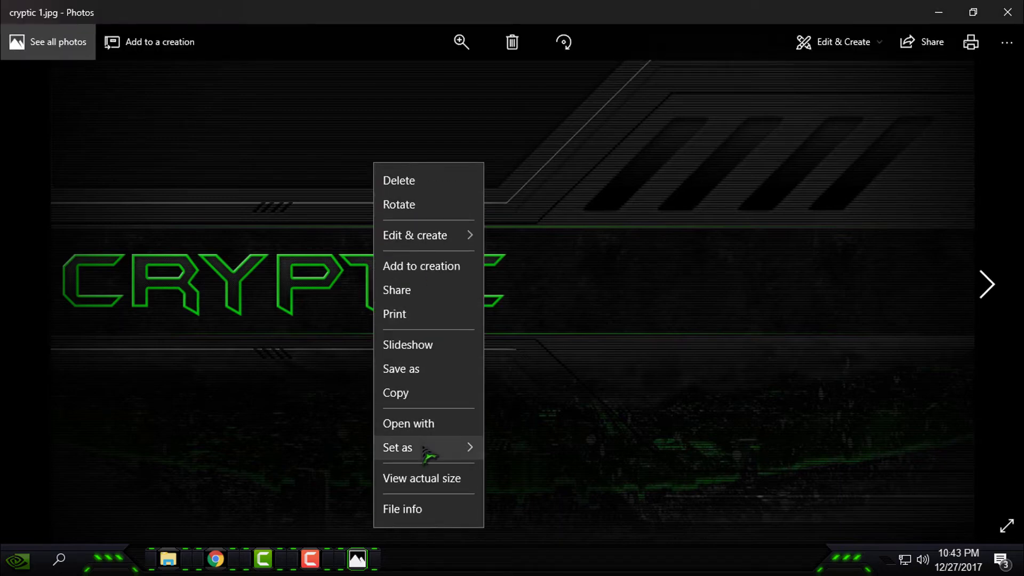
pyautogui.moveTo(423, 448)
pyautogui.click(560, 483)
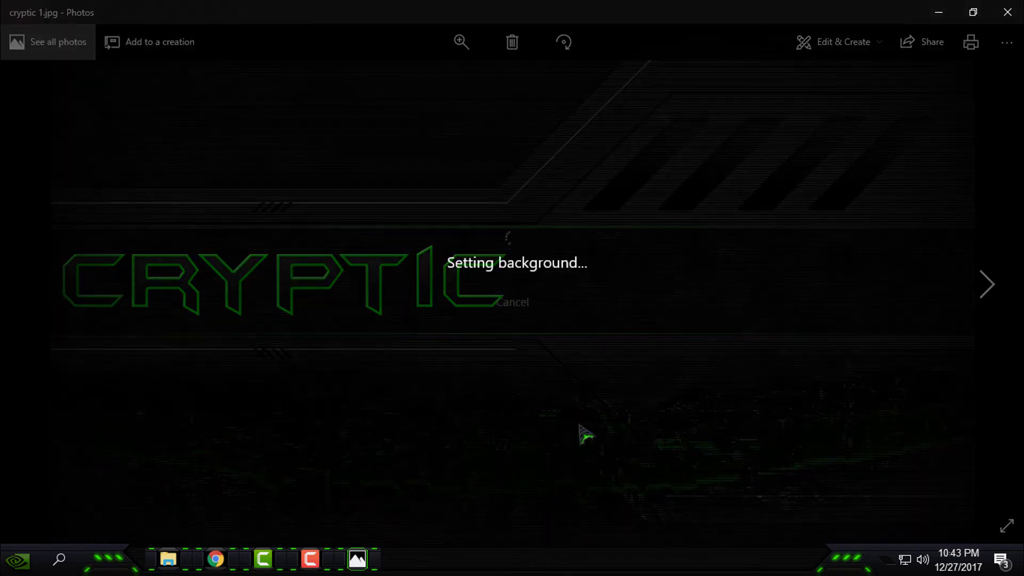
pyautogui.click(1007, 12)
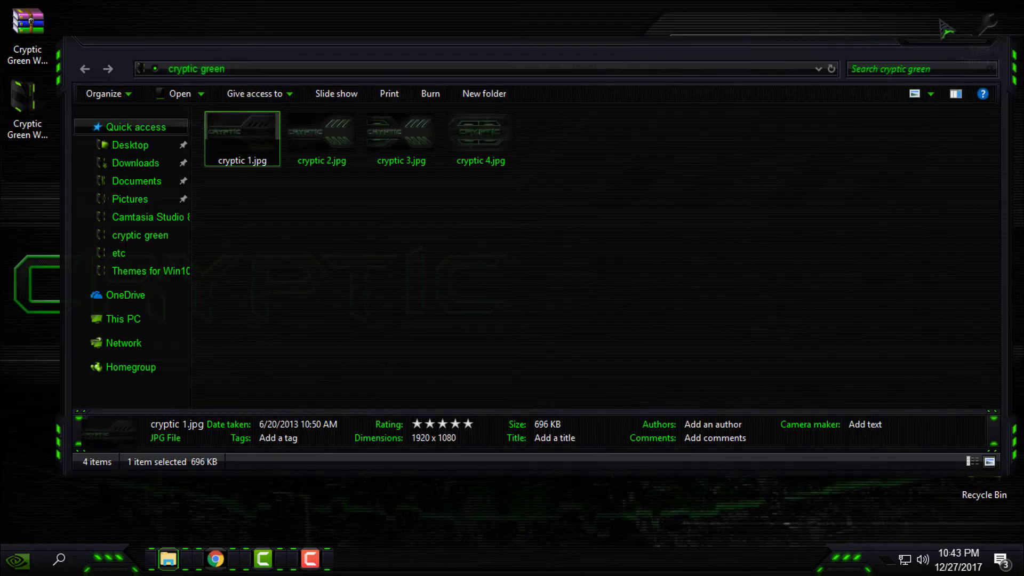
pyautogui.click(999, 11)
# - Check the Start menu, then reopen the cryptic green folder and clear the selection
pyautogui.press('super')
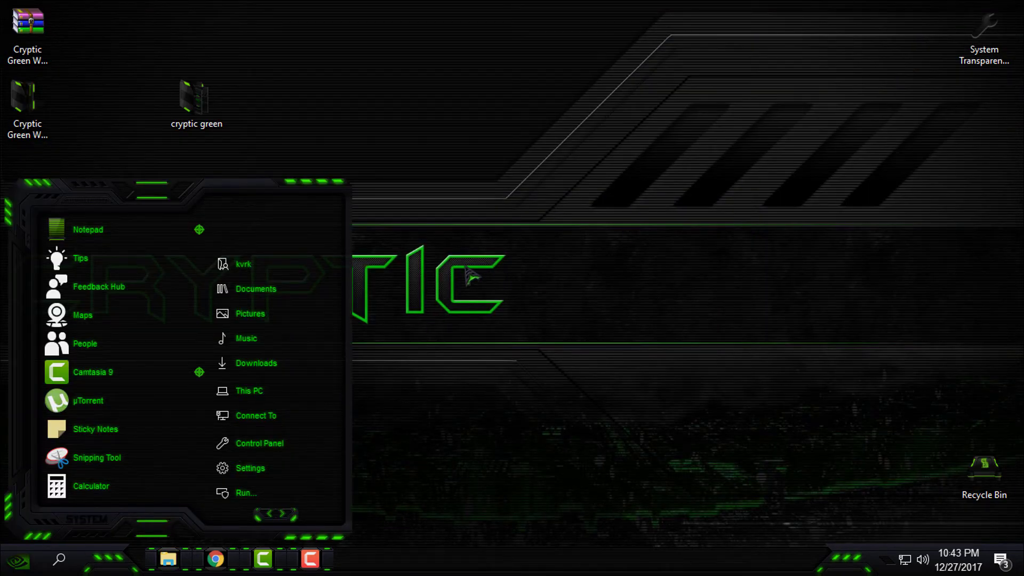
pyautogui.press('super')
pyautogui.press('super')
pyautogui.doubleClick(217, 113)
pyautogui.moveTo(312, 195); pyautogui.dragTo(513, 277)
pyautogui.moveTo(311, 220); pyautogui.dragTo(749, 174)
# - Open the Start button's Properties and go to StartIsBack's Appearance page
pyautogui.click(975, 40)
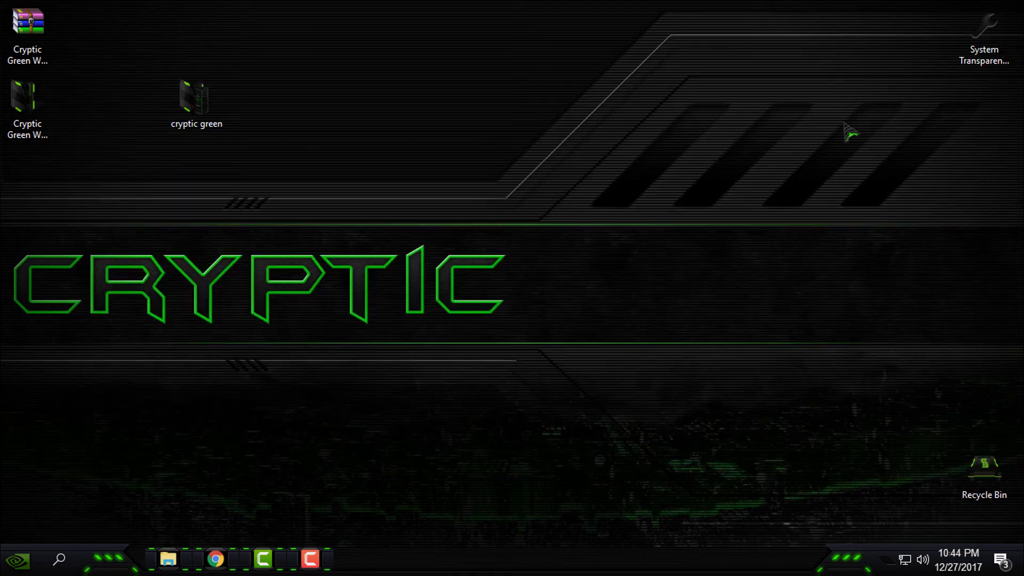
pyautogui.click(18, 559)
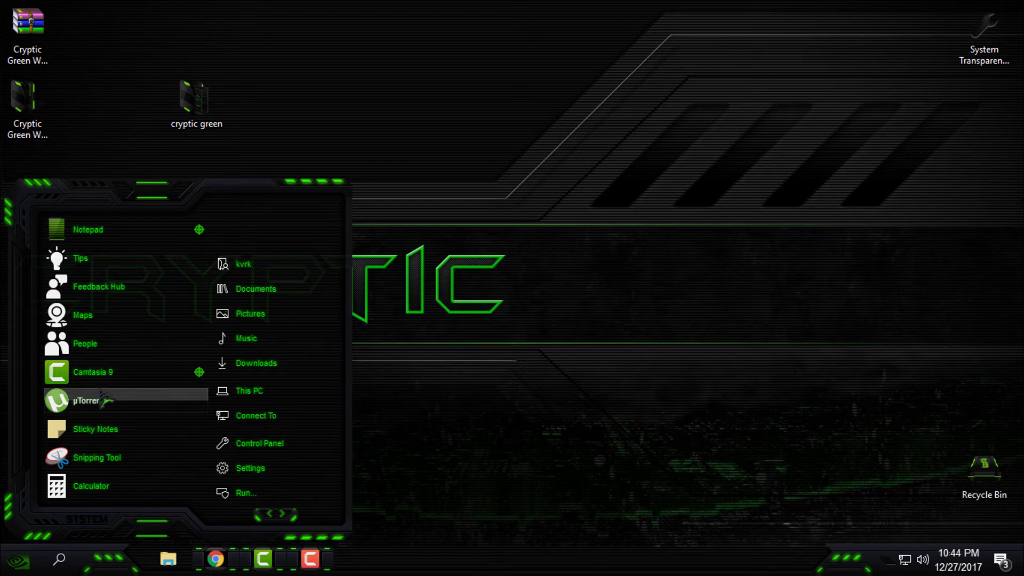
pyautogui.rightClick(287, 221)
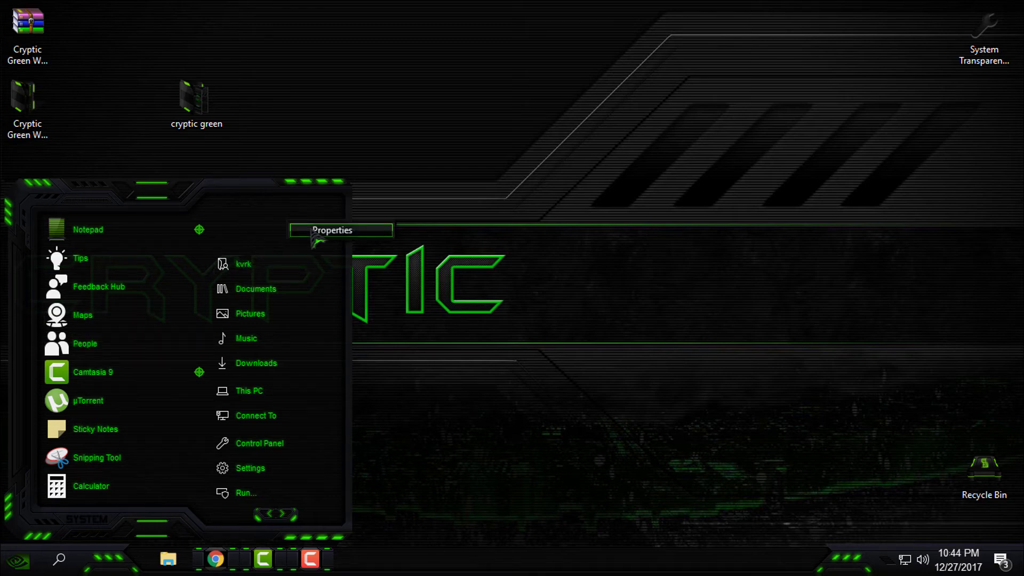
pyautogui.click(310, 229)
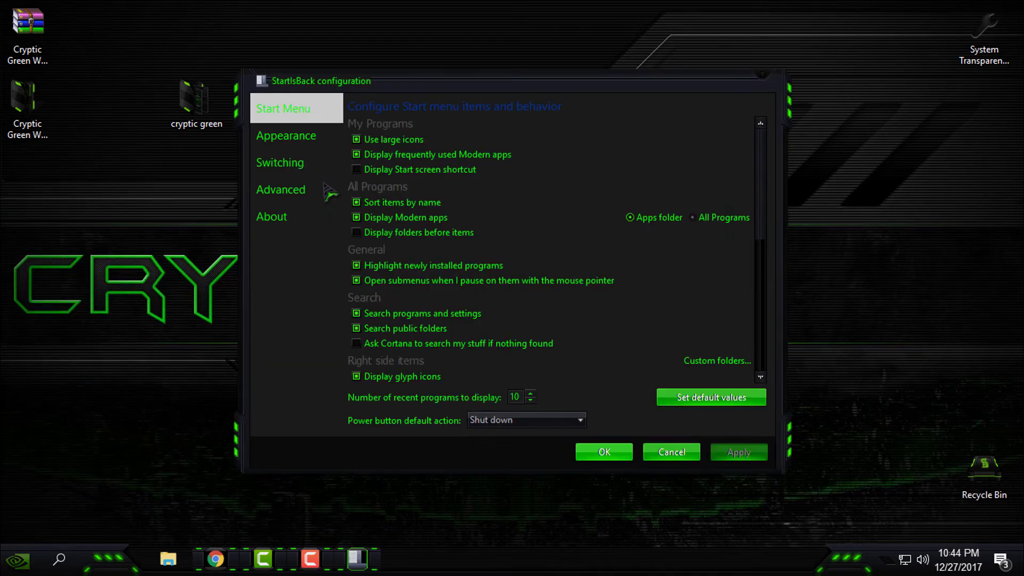
pyautogui.click(286, 135)
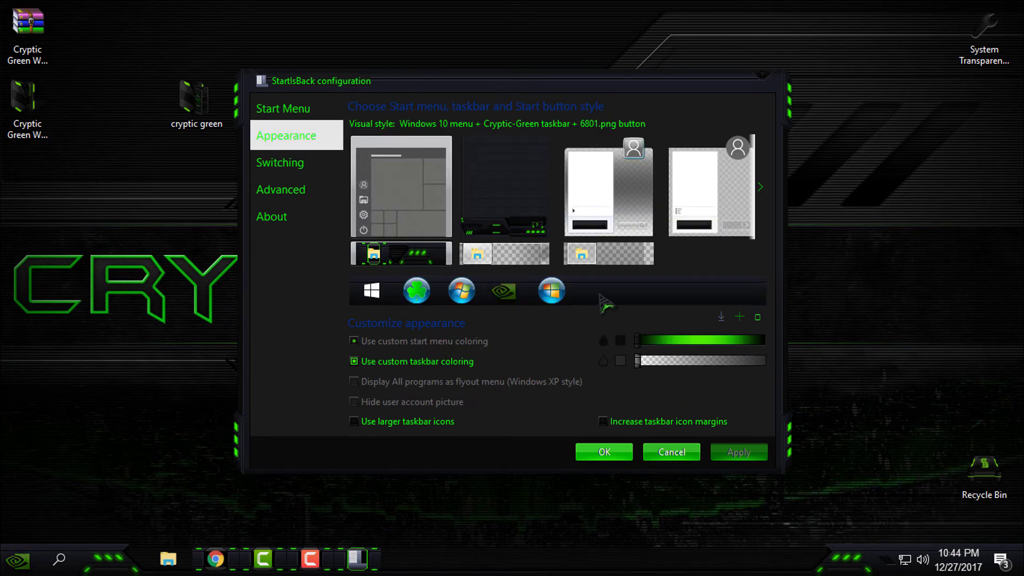
# - Add 6801.png from Desktop\Cryptic Green W10 Update\Cryptic Green W10\Cryptic-Green\Start Orb as a start button
pyautogui.click(742, 324)
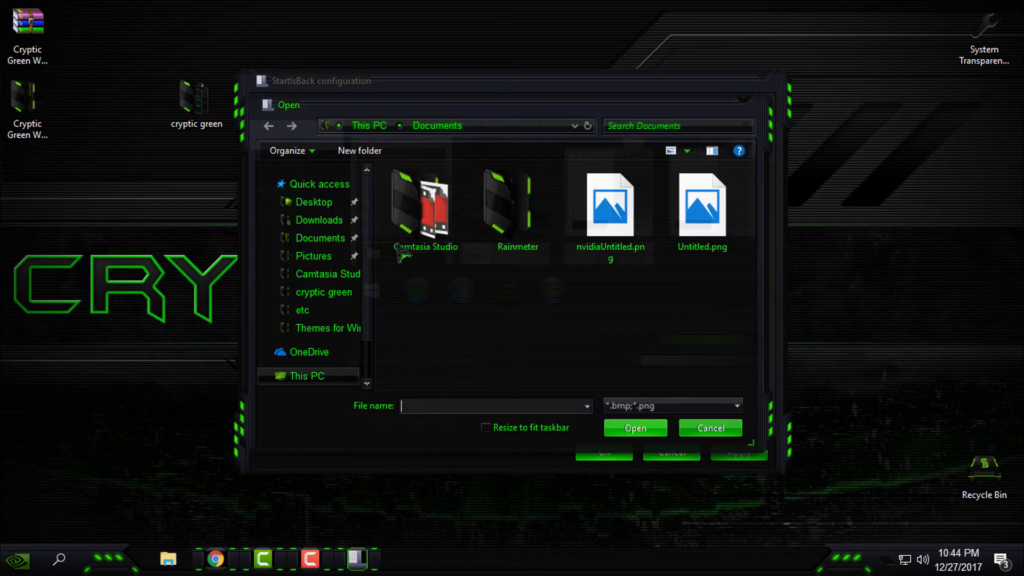
pyautogui.click(341, 202)
pyautogui.doubleClick(440, 217)
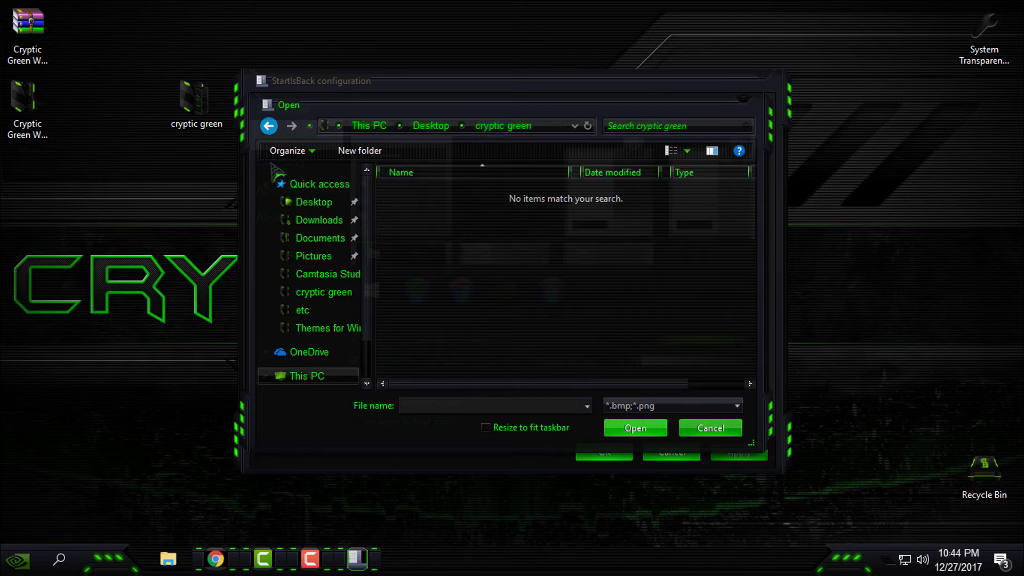
pyautogui.hotkey('alt', 'Left')
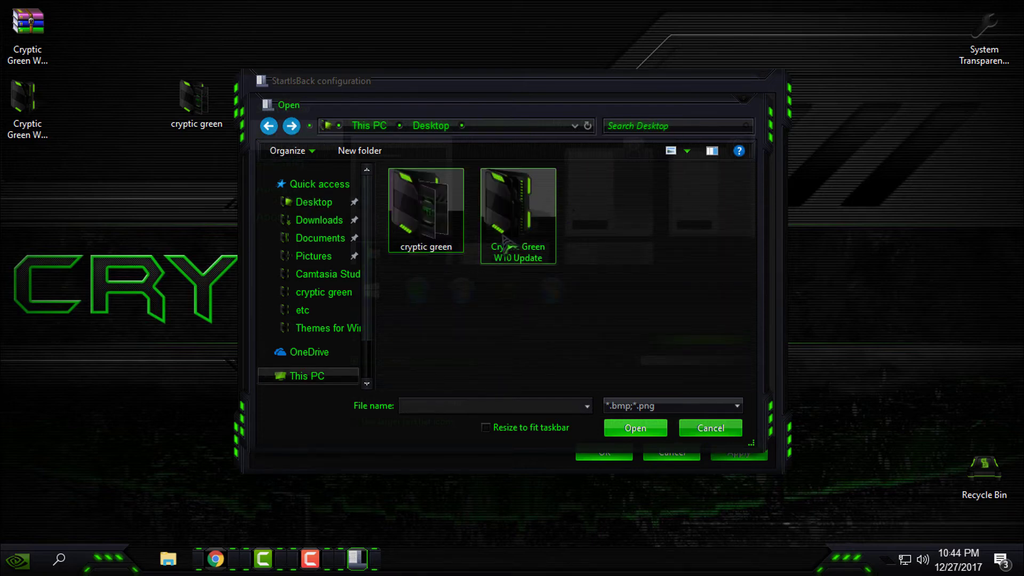
pyautogui.doubleClick(499, 253)
pyautogui.doubleClick(469, 194)
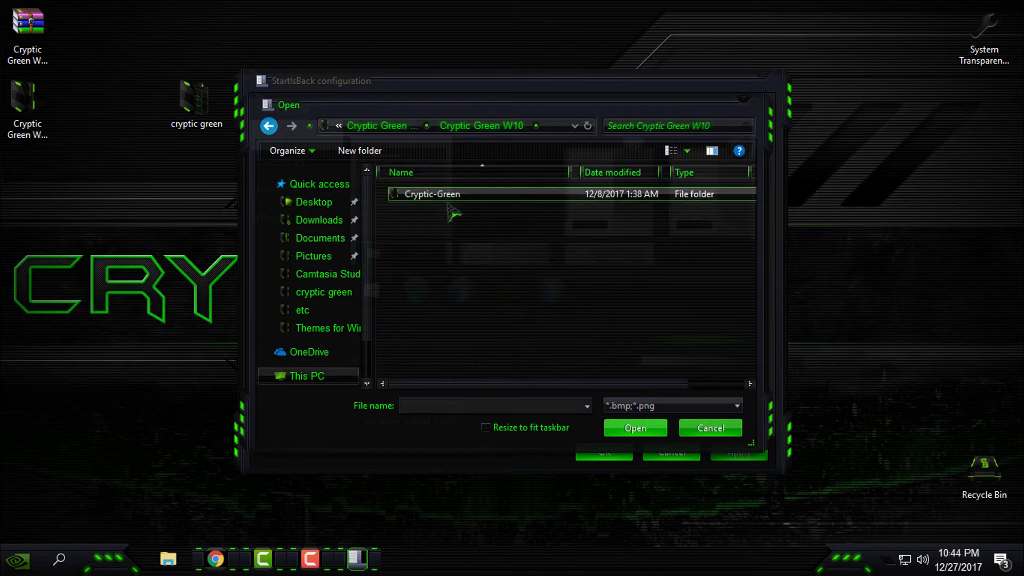
pyautogui.doubleClick(469, 194)
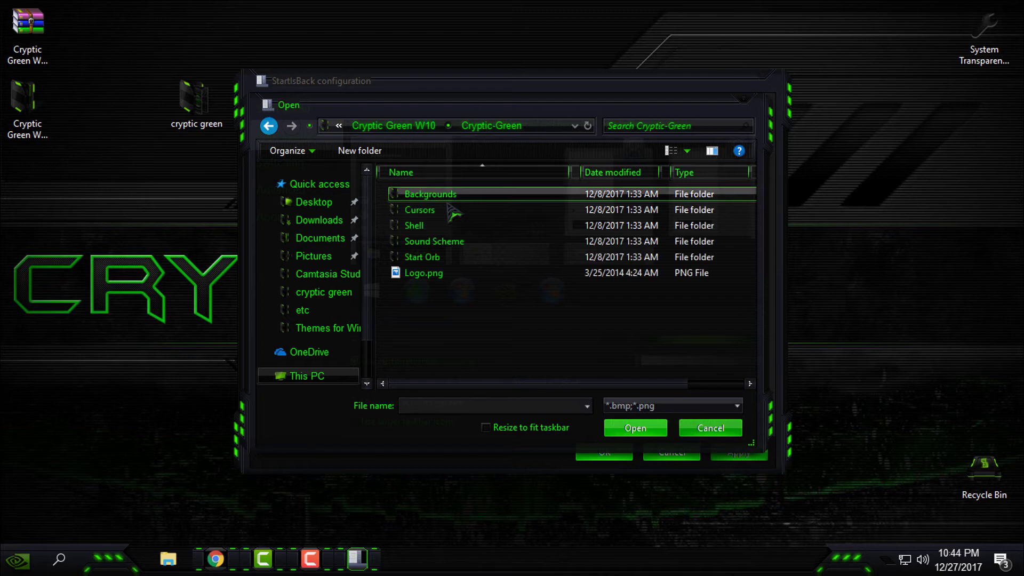
pyautogui.doubleClick(460, 262)
pyautogui.click(445, 247)
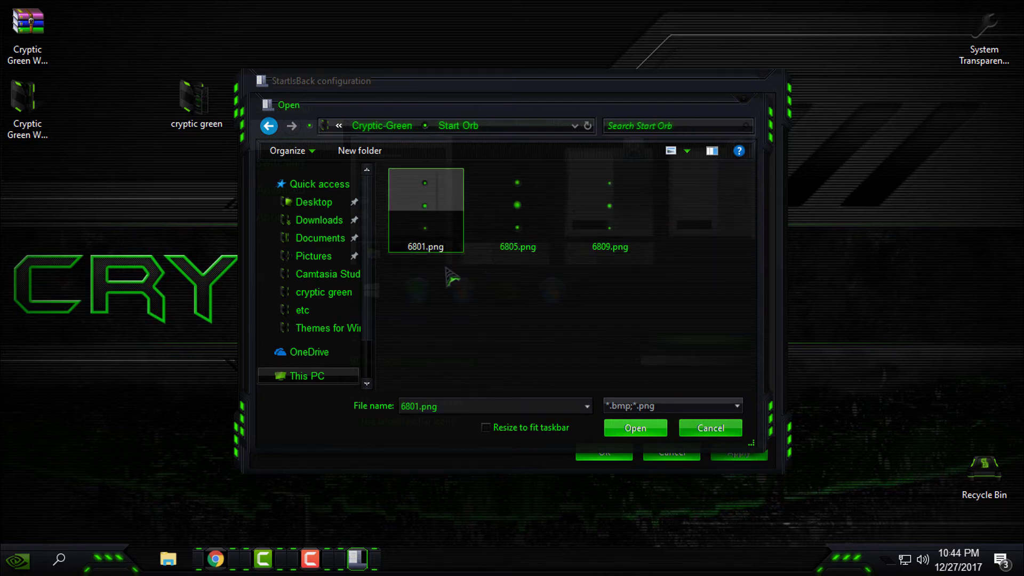
pyautogui.click(651, 431)
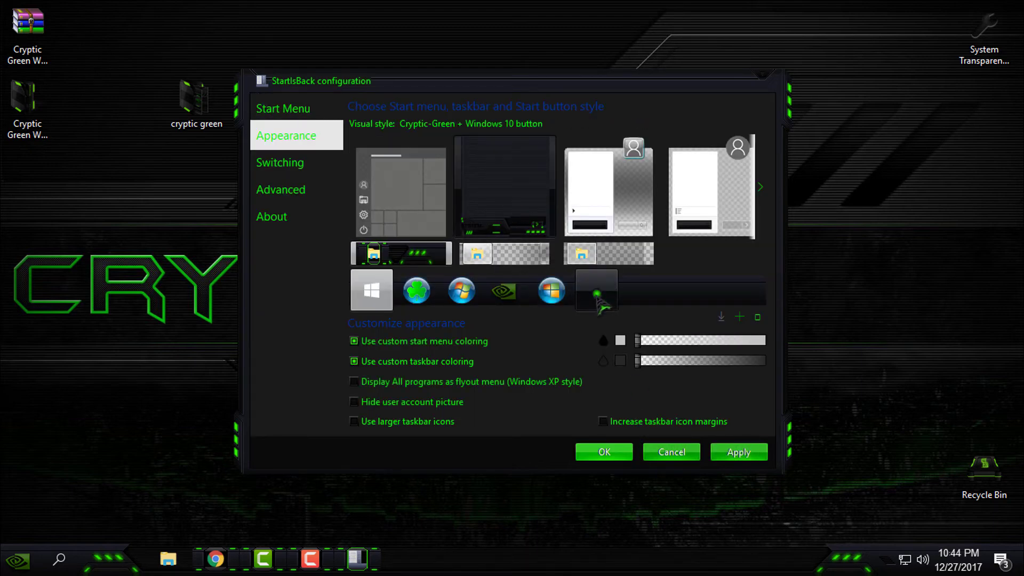
# - Select the 6801.png orb, apply it, and test the green Start menu it opens
pyautogui.click(597, 299)
pyautogui.click(736, 452)
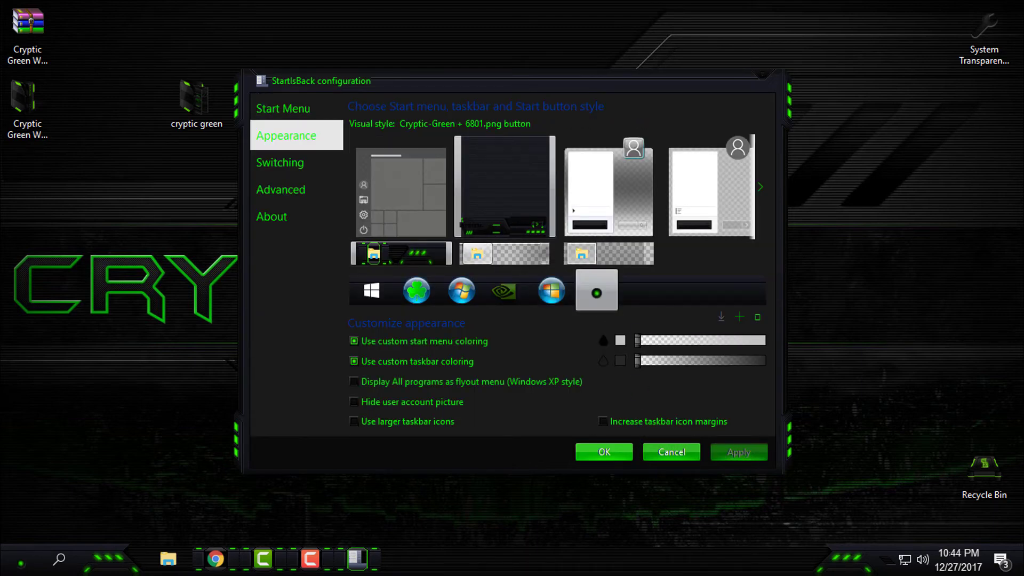
pyautogui.click(20, 563)
pyautogui.click(20, 563)
pyautogui.click(11, 572)
pyautogui.click(12, 572)
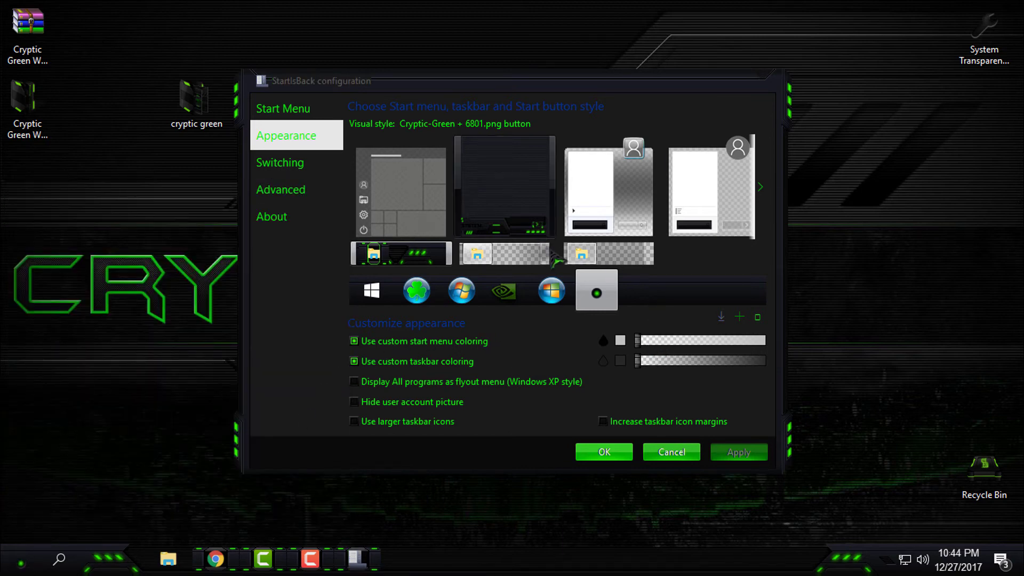
pyautogui.click(506, 208)
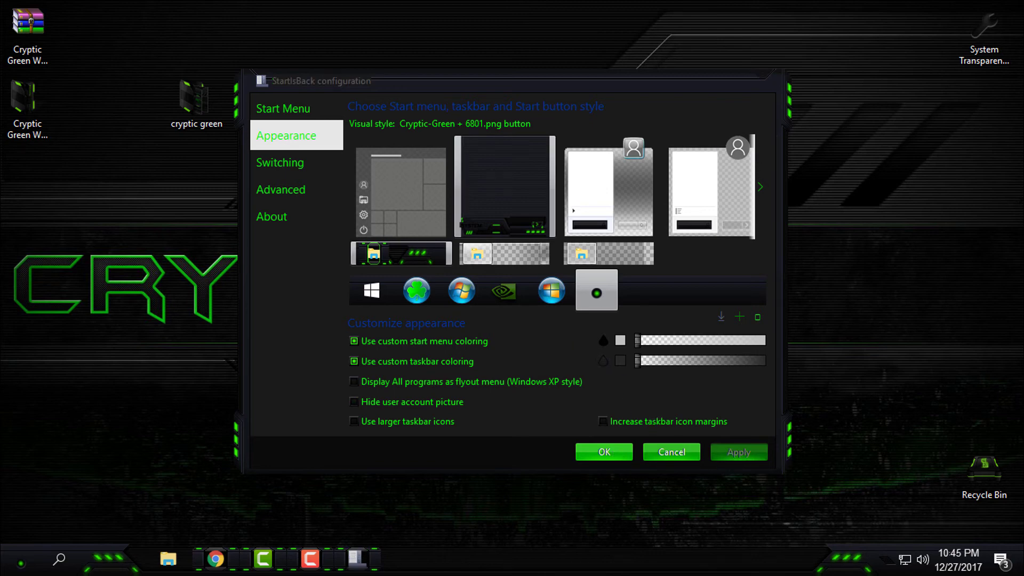
pyautogui.press('super')
pyautogui.press('super')
pyautogui.press('super')
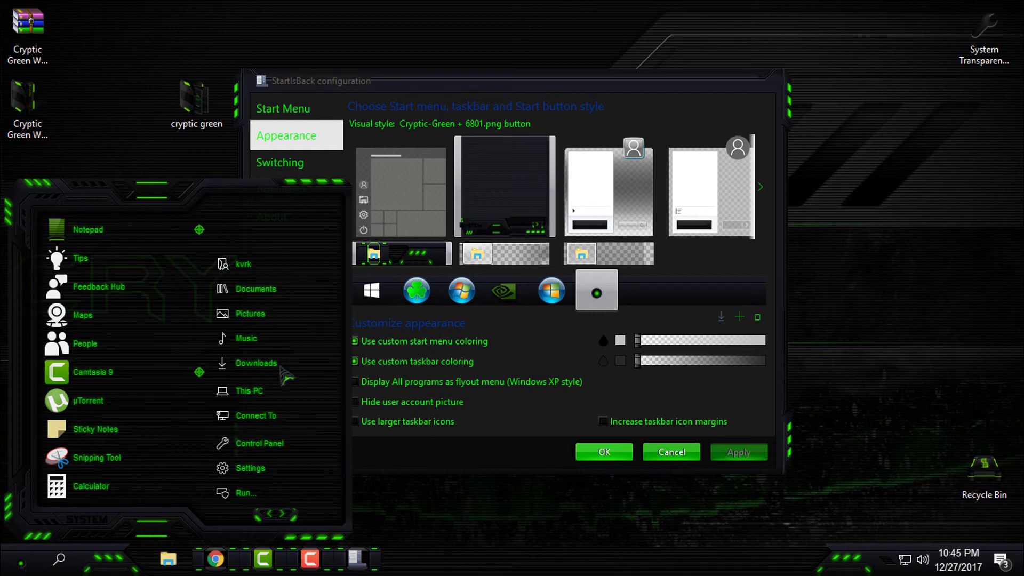
# - Save StartIsBack with OK, refresh the desktop, and right-click This PC in the Start menu
pyautogui.click(604, 452)
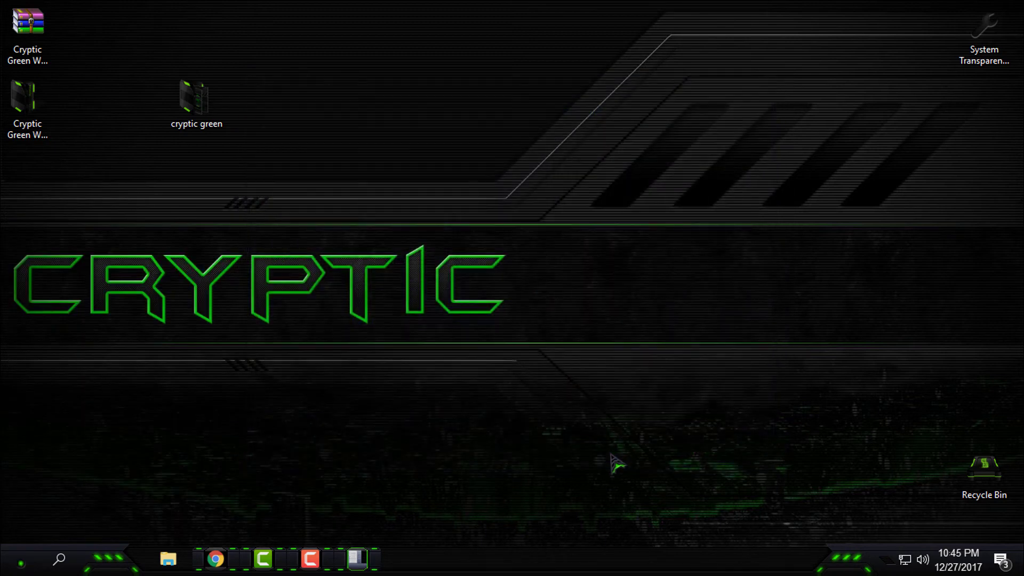
pyautogui.click(24, 561)
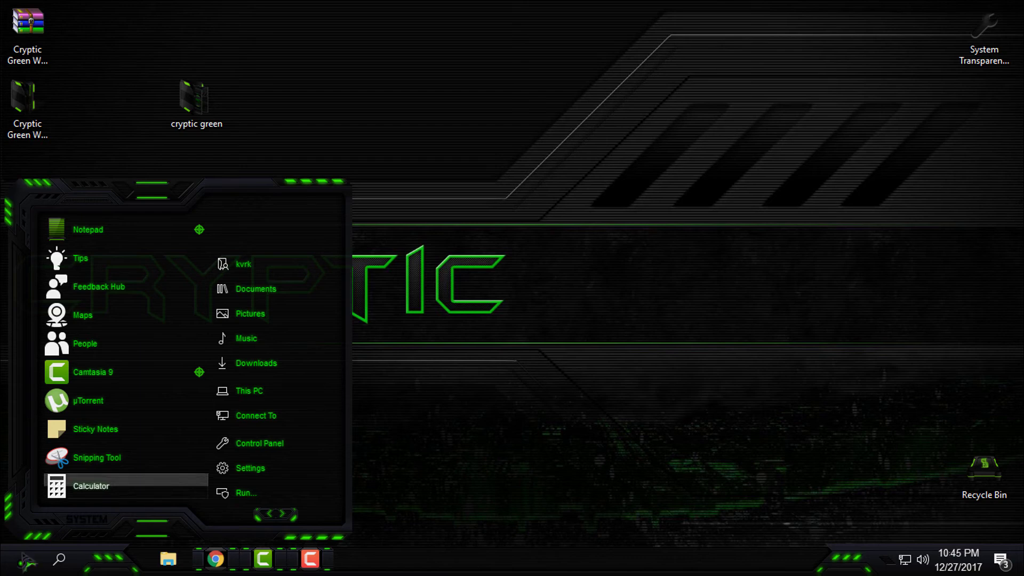
pyautogui.click(86, 520)
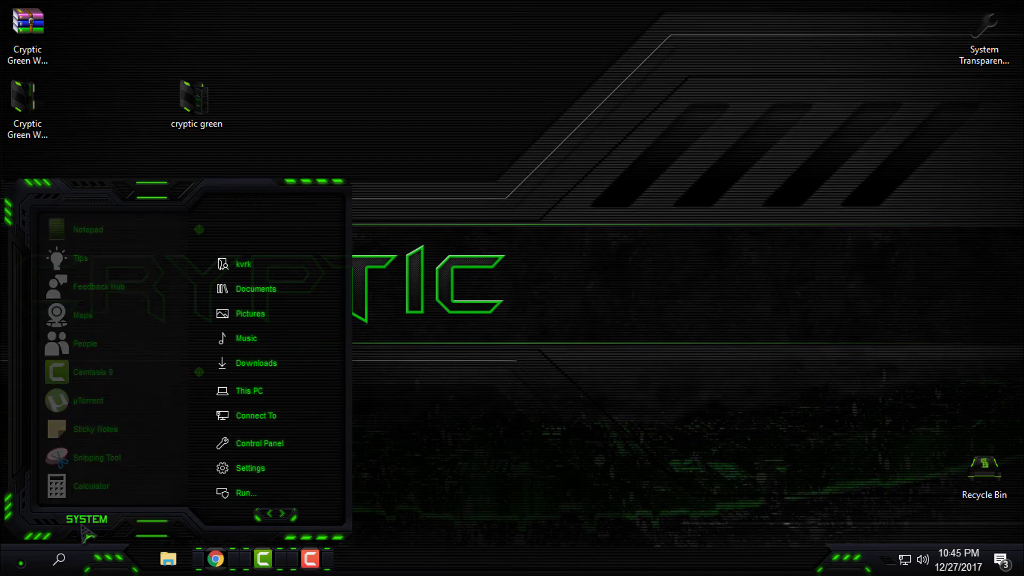
pyautogui.rightClick(385, 156)
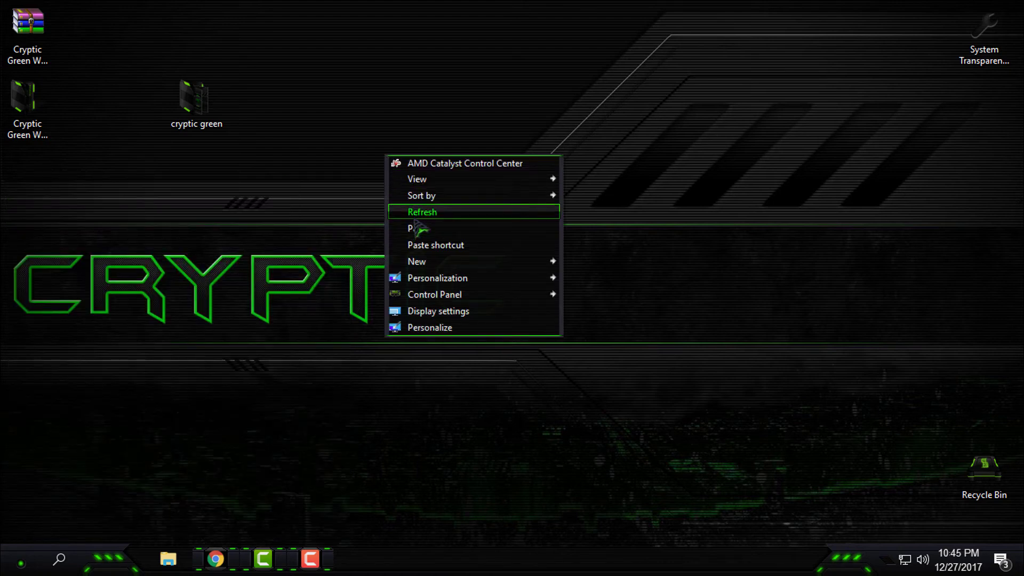
pyautogui.click(411, 210)
pyautogui.press('super')
pyautogui.rightClick(249, 390)
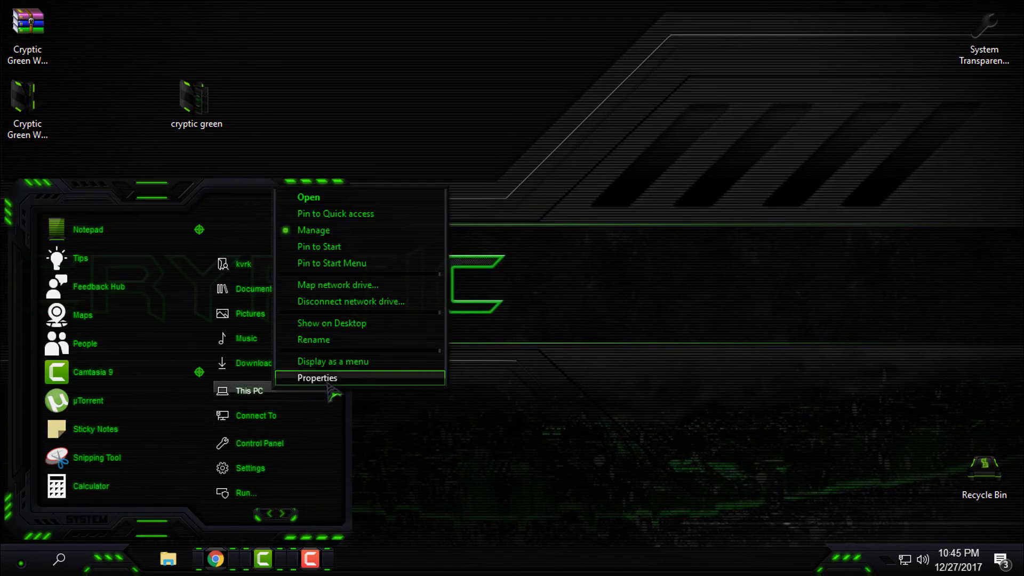
# - Open This PC's Properties, restore the System window to a smaller size, and scroll through it
pyautogui.click(346, 372)
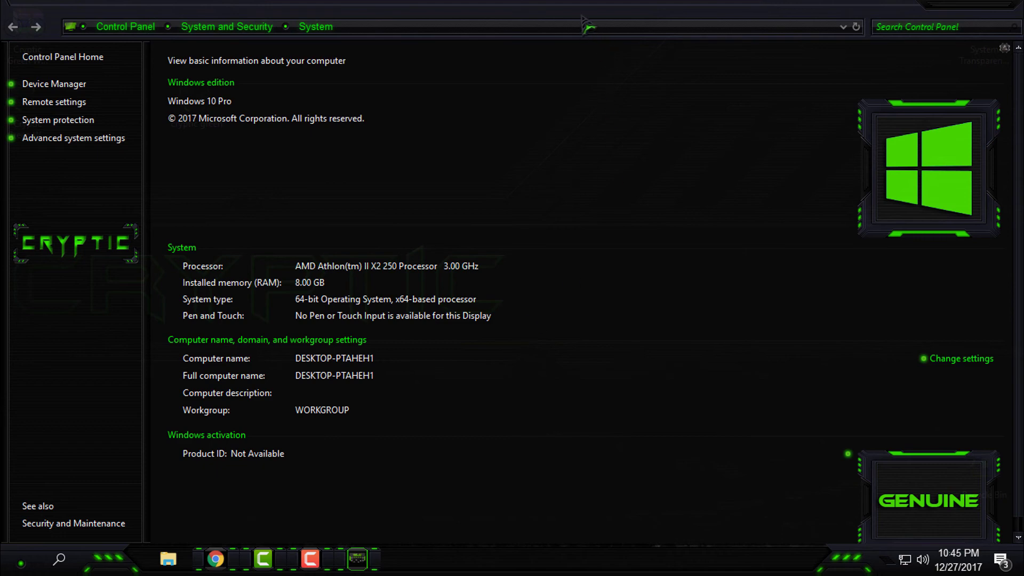
pyautogui.doubleClick(582, 16)
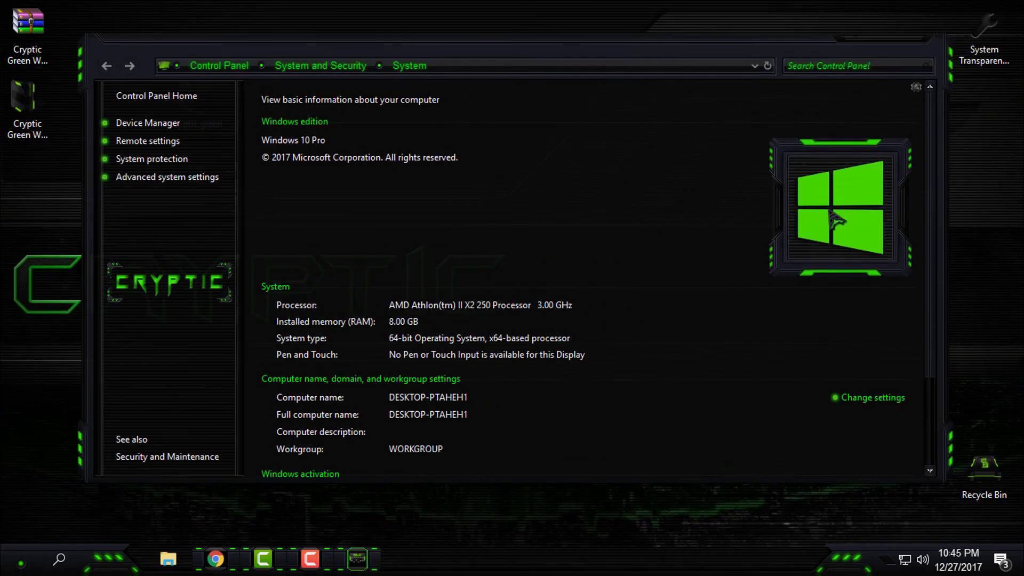
pyautogui.scroll(-3, 840, 298)
pyautogui.scroll(3, 693, 309)
# - Open the cryptic green folder and set cryptic 3.jpg as the desktop wallpaper from Photos
pyautogui.click(933, 51)
pyautogui.doubleClick(210, 120)
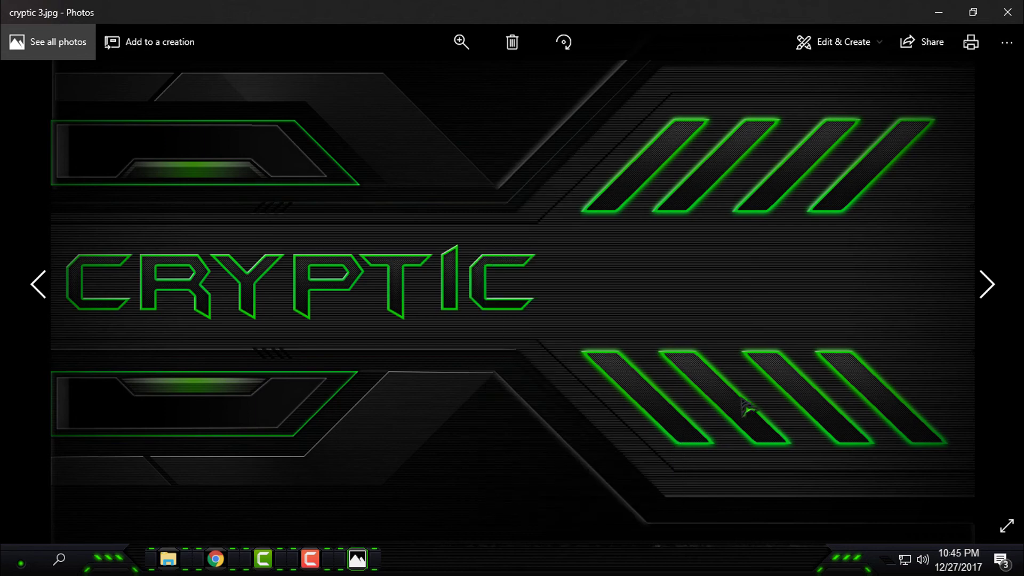
pyautogui.click(1007, 11)
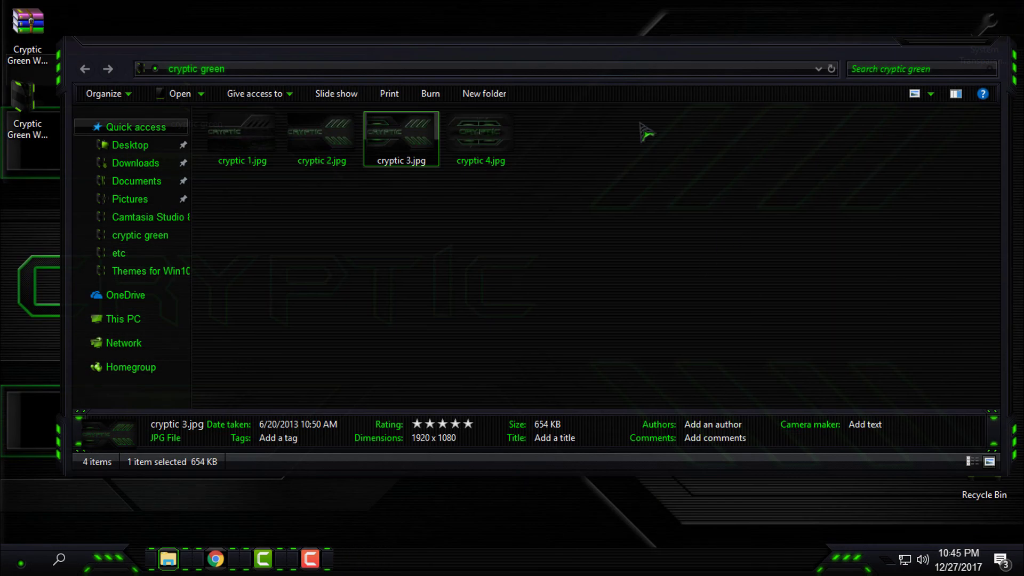
# - View This PC's themed drive icons, then close File Explorer to reveal the CRYPTIC desktop
pyautogui.click(99, 320)
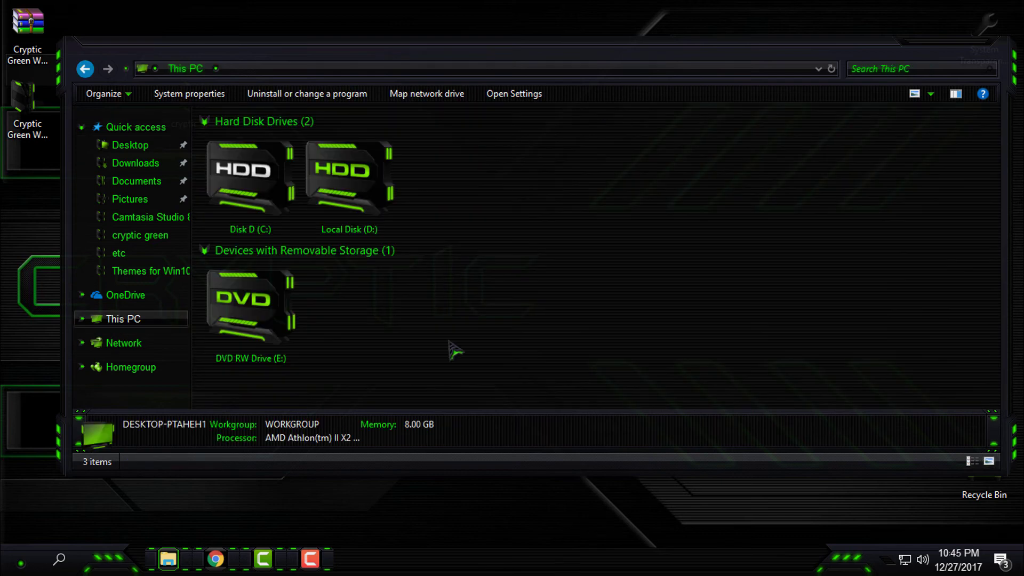
pyautogui.click(977, 44)
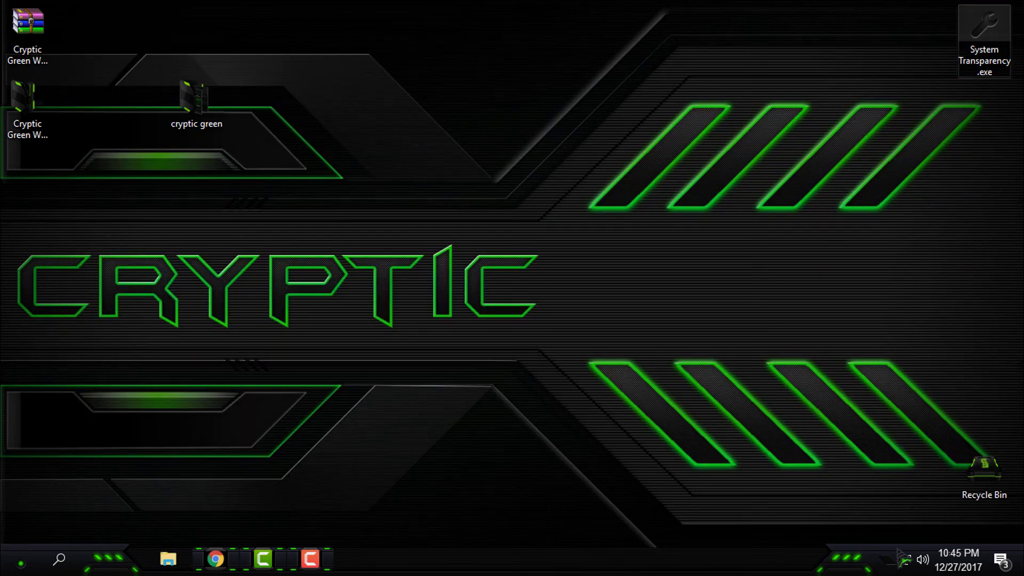
# - Expand the hidden tray icons and right-click System Transparency to show its options menu
pyautogui.click(892, 561)
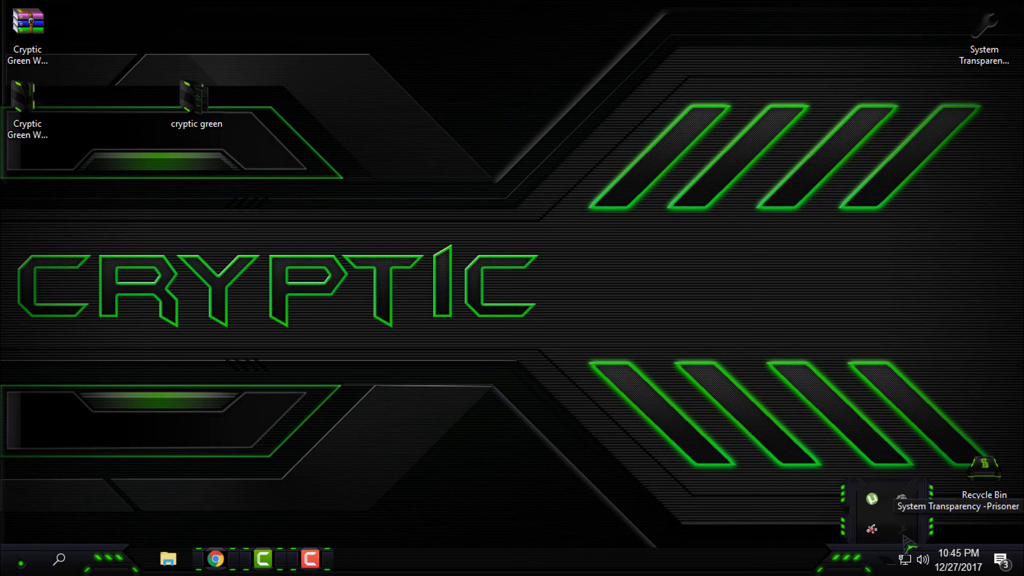
pyautogui.click(968, 64)
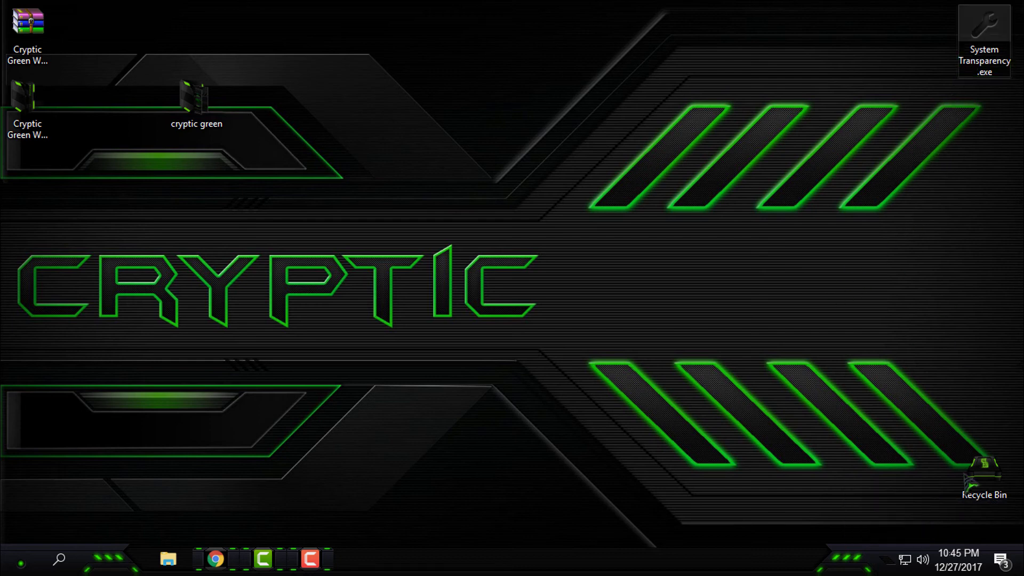
pyautogui.click(889, 559)
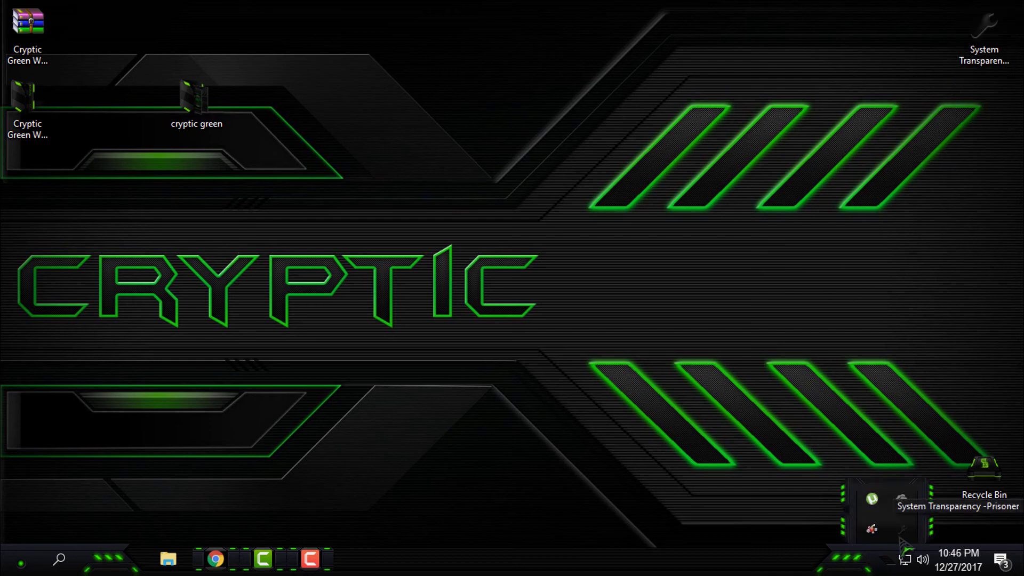
pyautogui.click(967, 65)
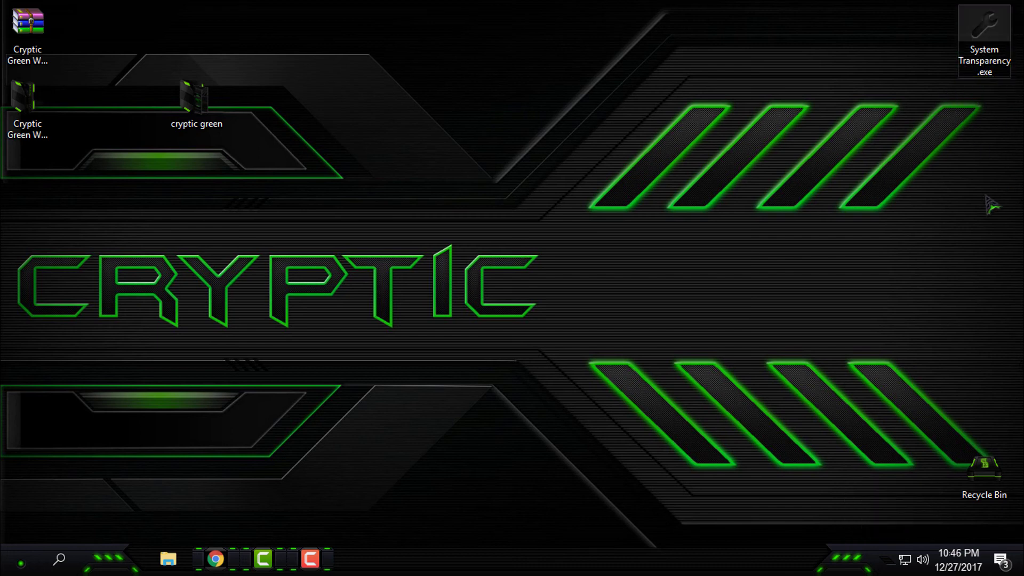
pyautogui.click(893, 554)
pyautogui.rightClick(904, 530)
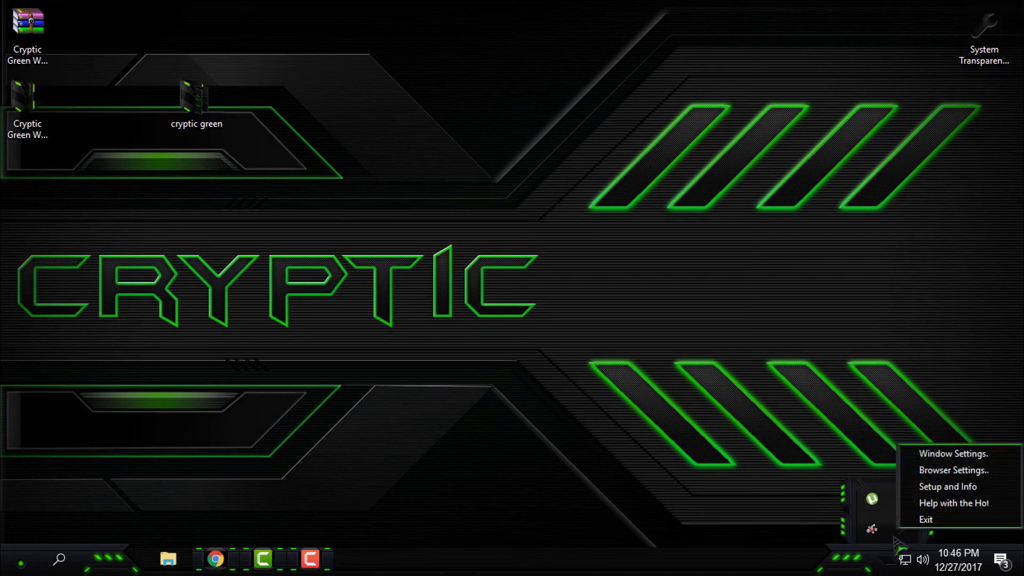
# - In System Transparency's Window Settings, make popup menus, Task Bar, Start Menu and Explorer windows transparent
pyautogui.click(948, 487)
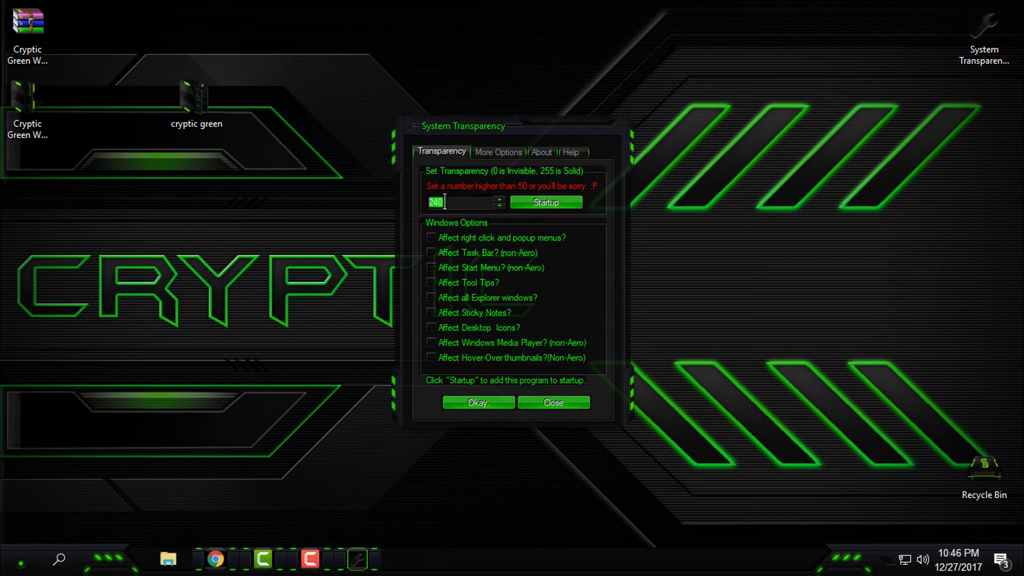
pyautogui.click(433, 237)
pyautogui.click(433, 252)
pyautogui.click(433, 268)
pyautogui.click(441, 298)
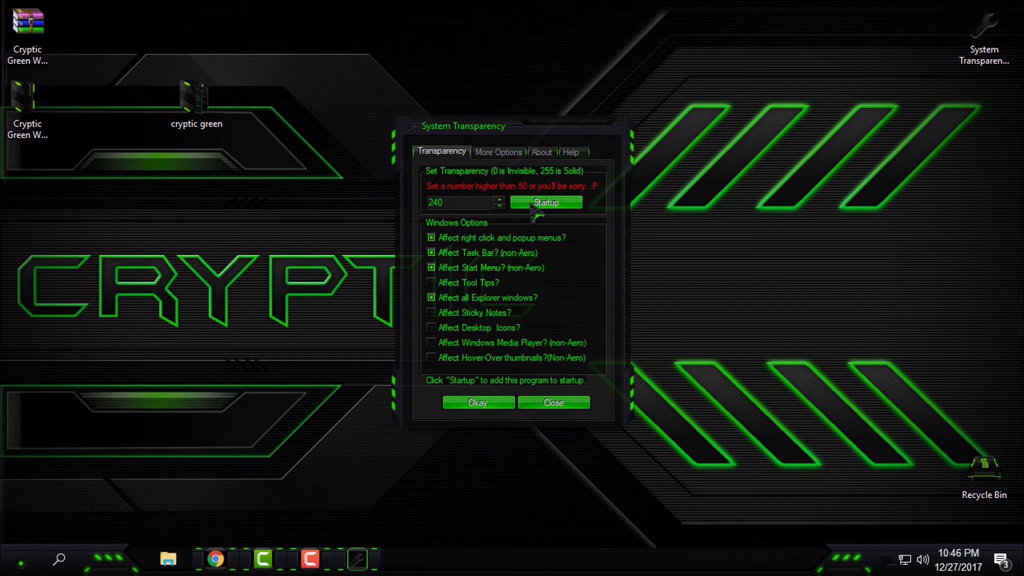
# - Enable Internet Explorer transparency under browser options and save the settings at level 240
pyautogui.click(501, 153)
pyautogui.click(541, 152)
pyautogui.click(498, 152)
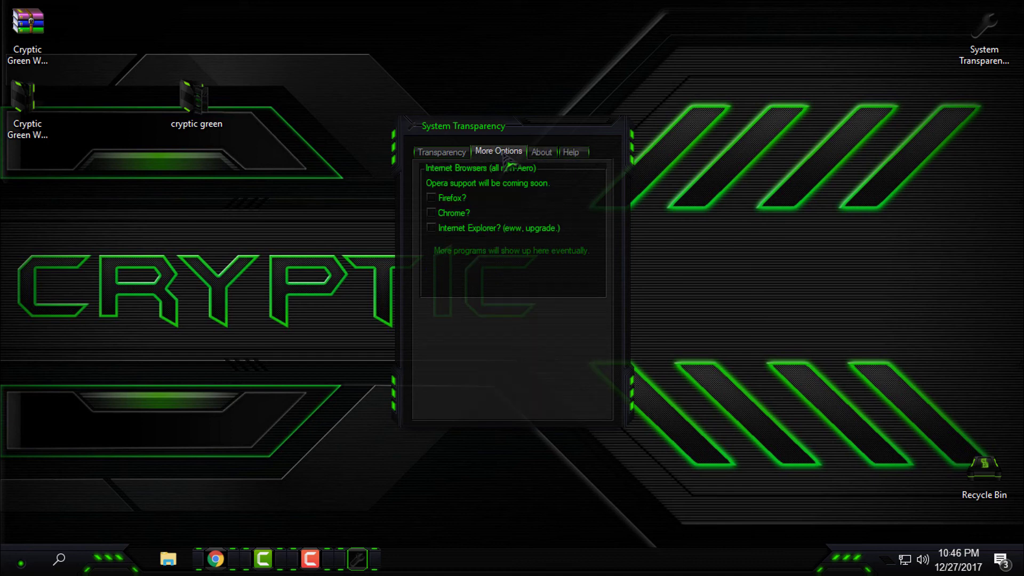
pyautogui.click(498, 230)
pyautogui.click(462, 154)
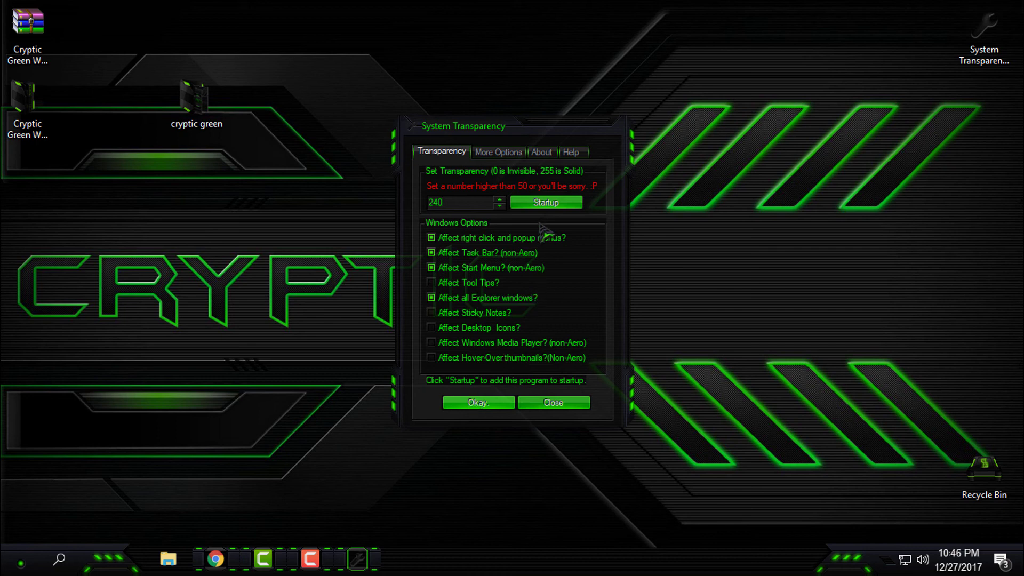
pyautogui.click(477, 403)
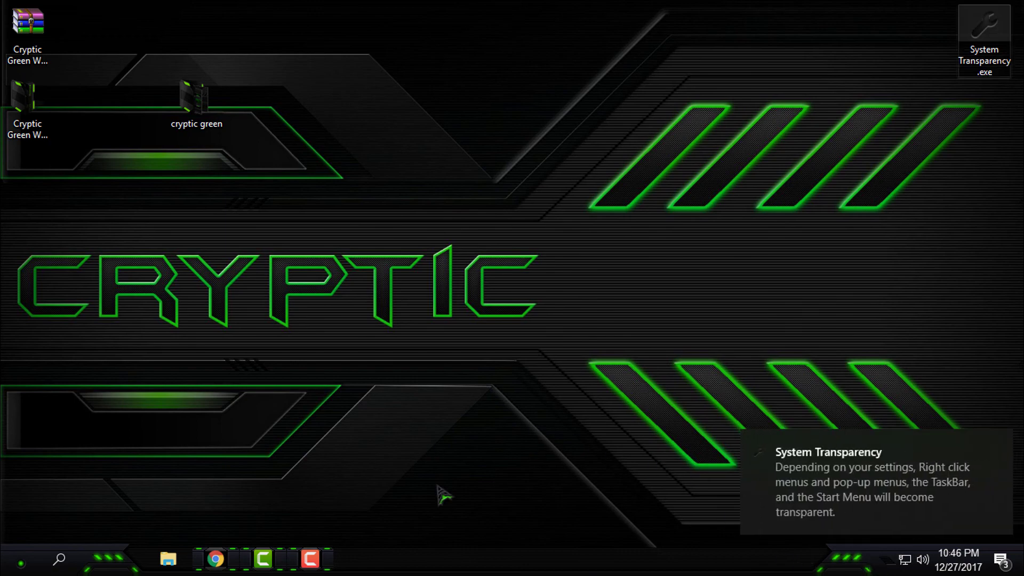
# - Check This PC in a transparent File Explorer window, close it, and refresh the desktop
pyautogui.click(181, 558)
pyautogui.click(118, 318)
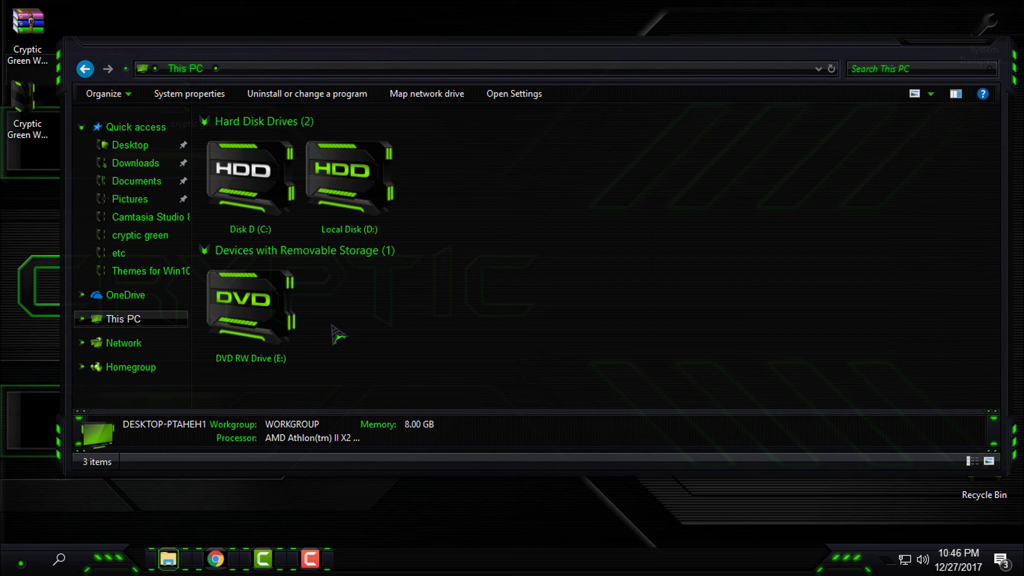
pyautogui.click(976, 42)
pyautogui.rightClick(365, 171)
pyautogui.click(397, 224)
# - Move the cryptic green folder icon into the left column, refresh, and check its wallpaper files
pyautogui.moveTo(179, 114); pyautogui.dragTo(42, 178)
pyautogui.rightClick(92, 180)
pyautogui.click(125, 234)
pyautogui.doubleClick(27, 176)
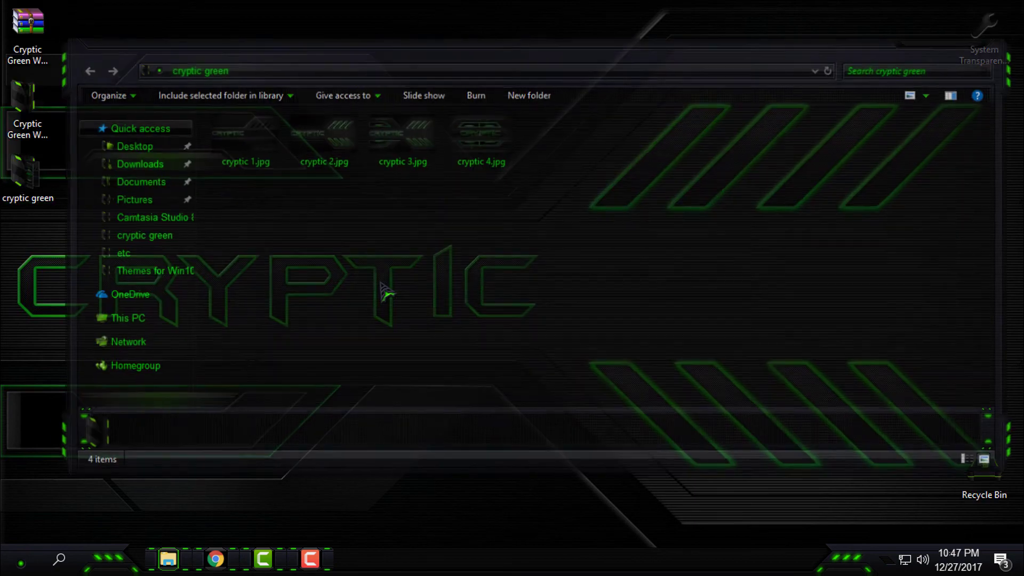
pyautogui.moveTo(225, 199); pyautogui.dragTo(539, 361)
pyautogui.click(985, 43)
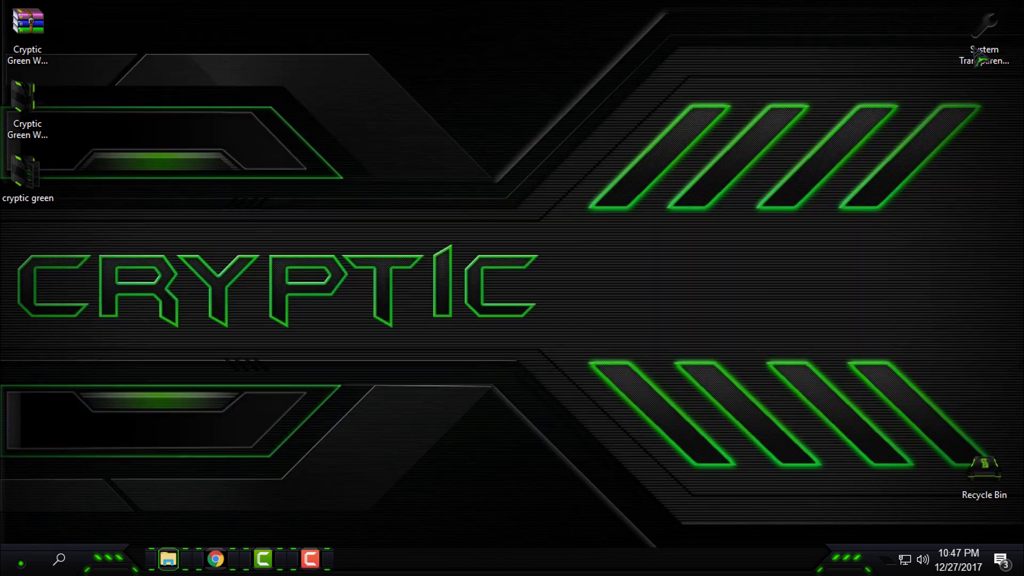
# - Inspect the restyled Start menu and its power choices
pyautogui.click(20, 562)
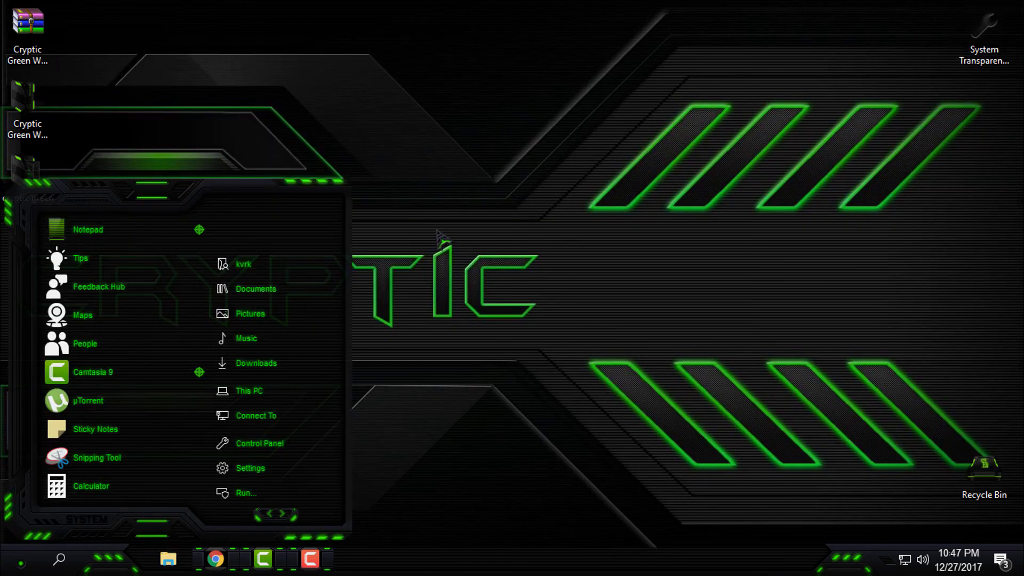
pyautogui.click(329, 512)
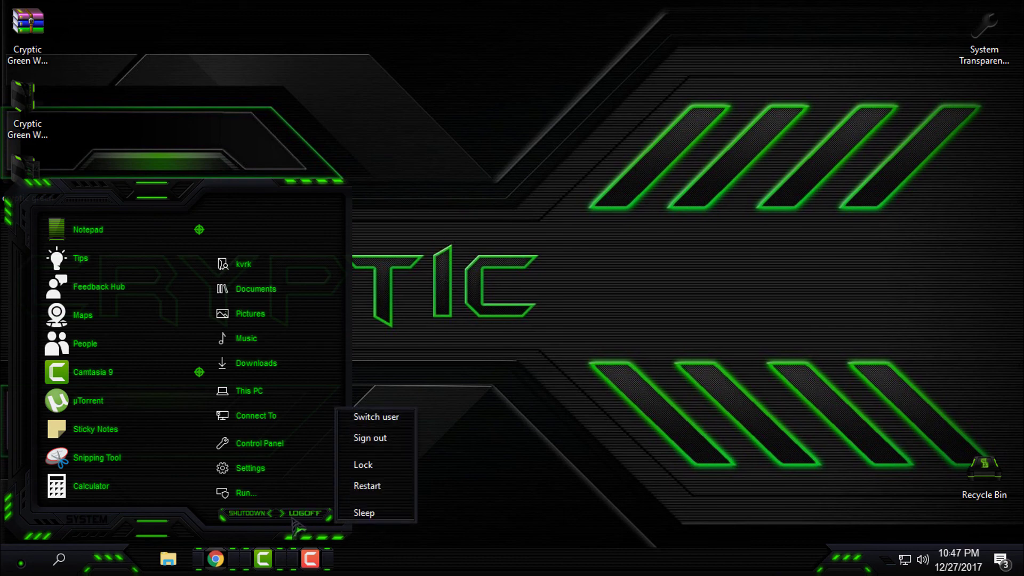
pyautogui.click(457, 332)
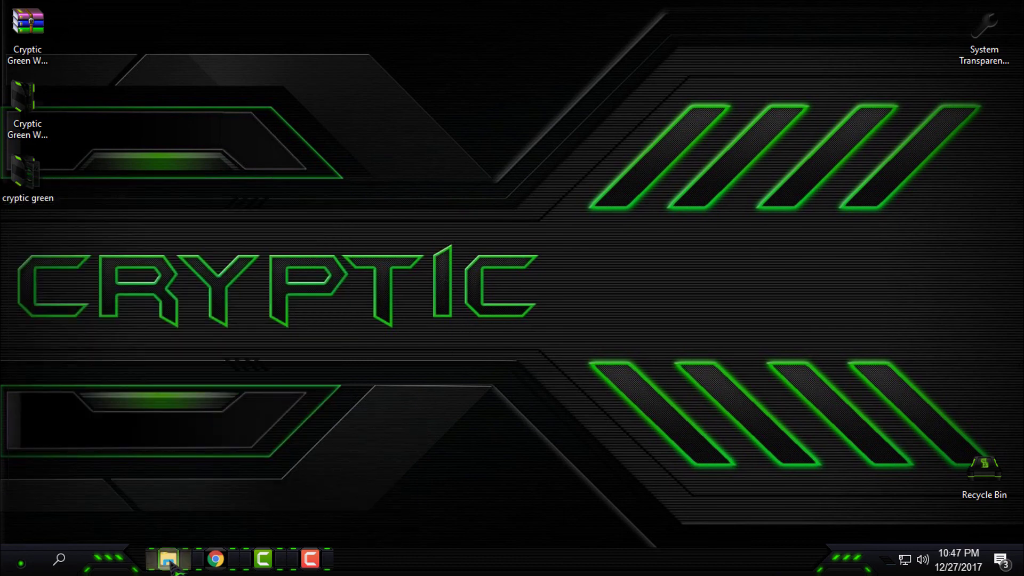